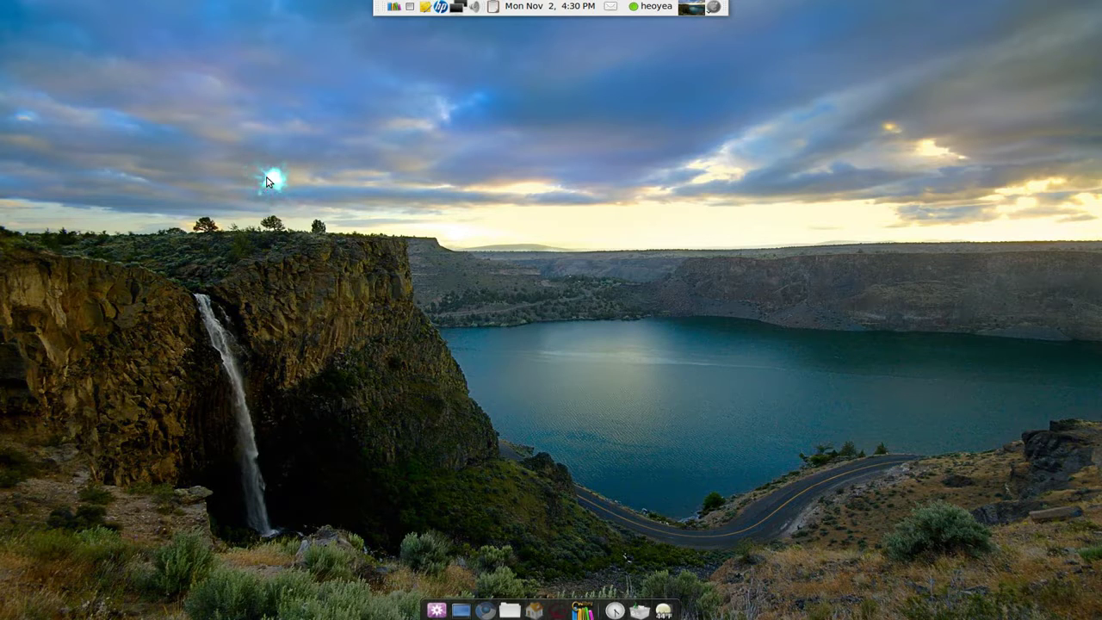
# Step: Launch calibre, keep the default library location, and browse supported readers from Amazon through Hanlin
pyautogui.click(579, 612)
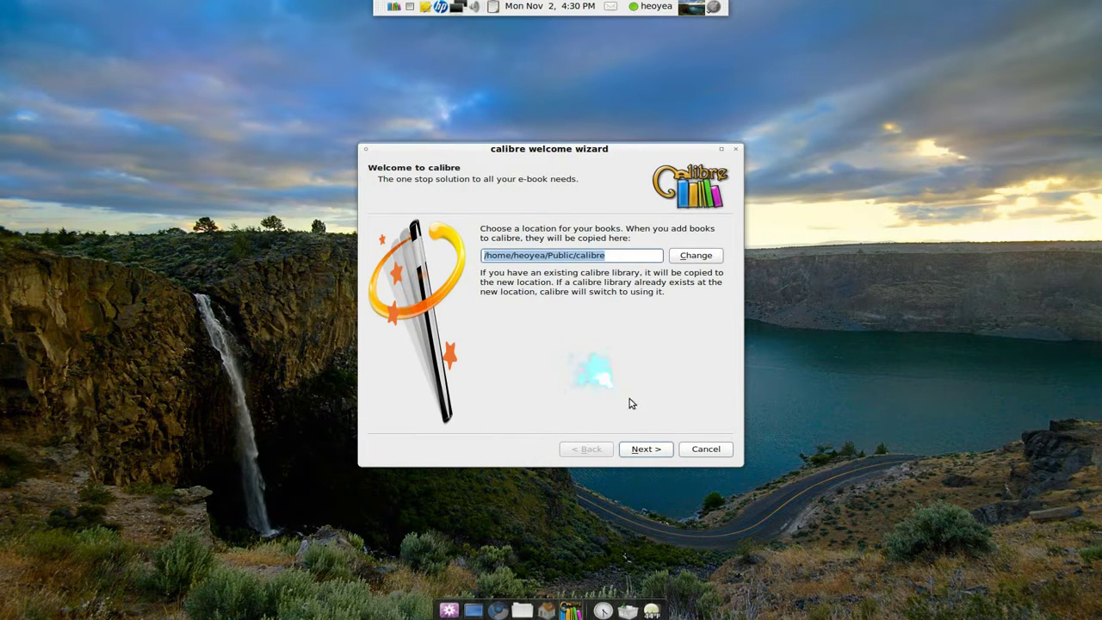
pyautogui.click(648, 452)
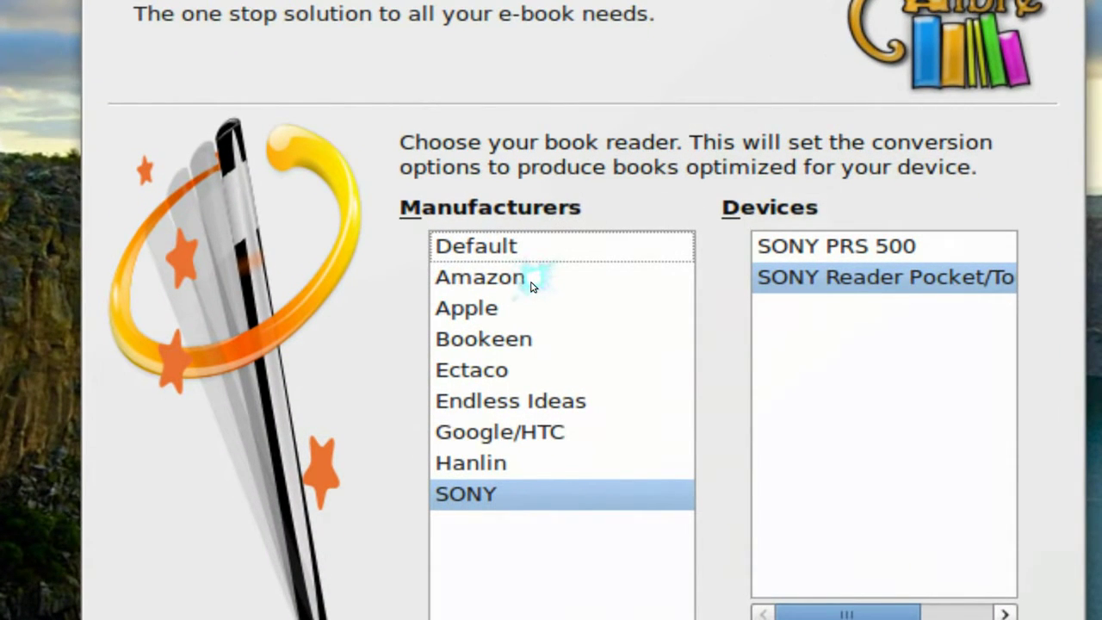
pyautogui.click(531, 286)
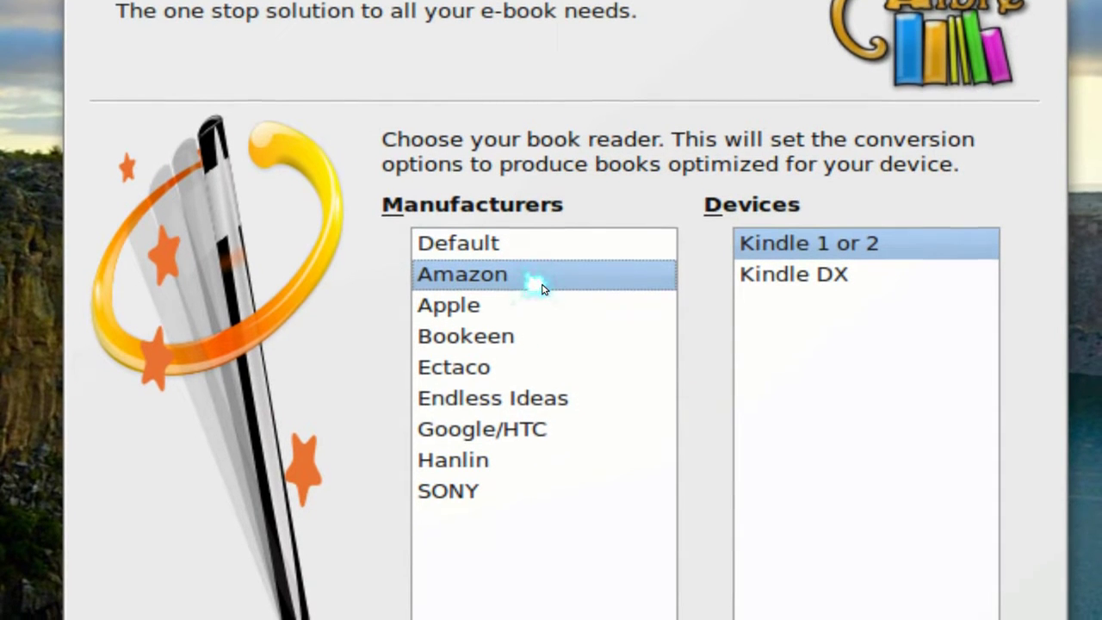
pyautogui.click(539, 312)
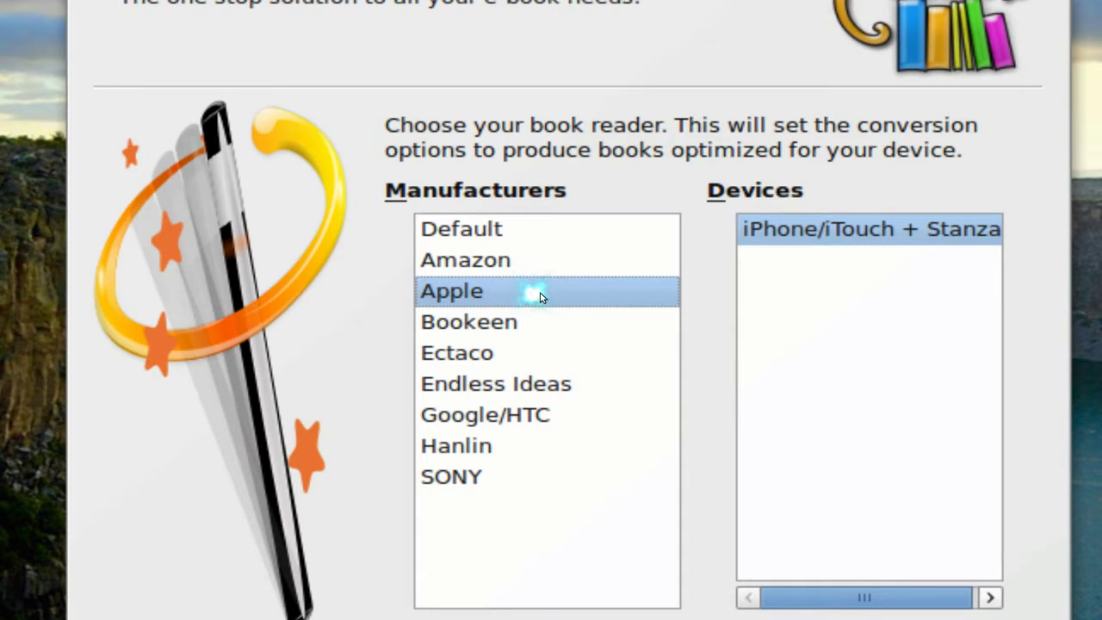
pyautogui.click(543, 320)
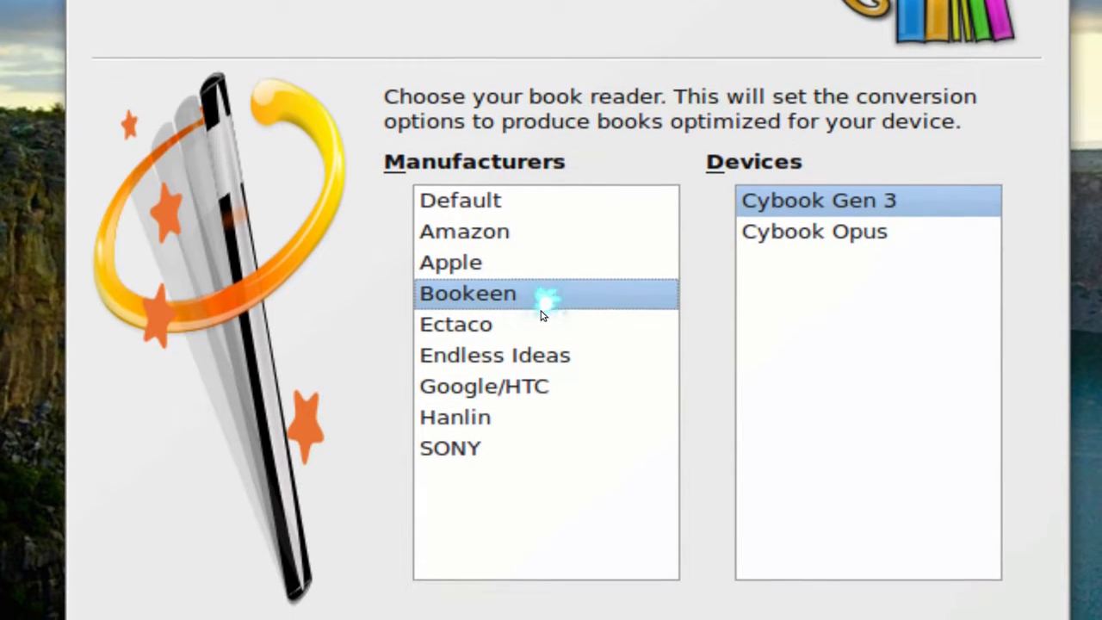
pyautogui.click(542, 341)
pyautogui.click(540, 344)
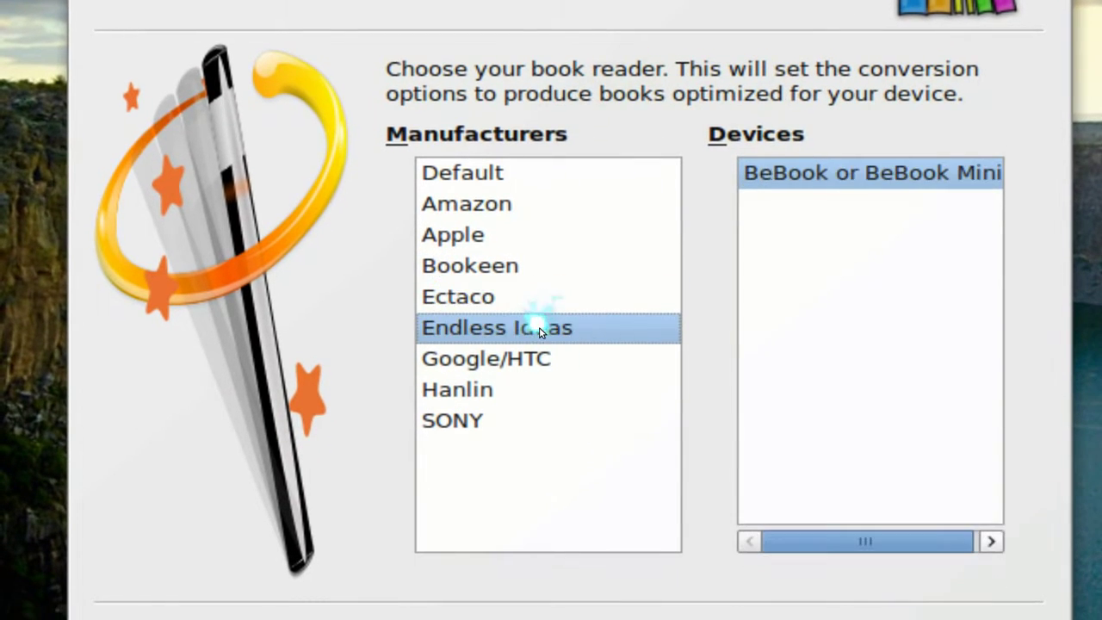
pyautogui.click(528, 353)
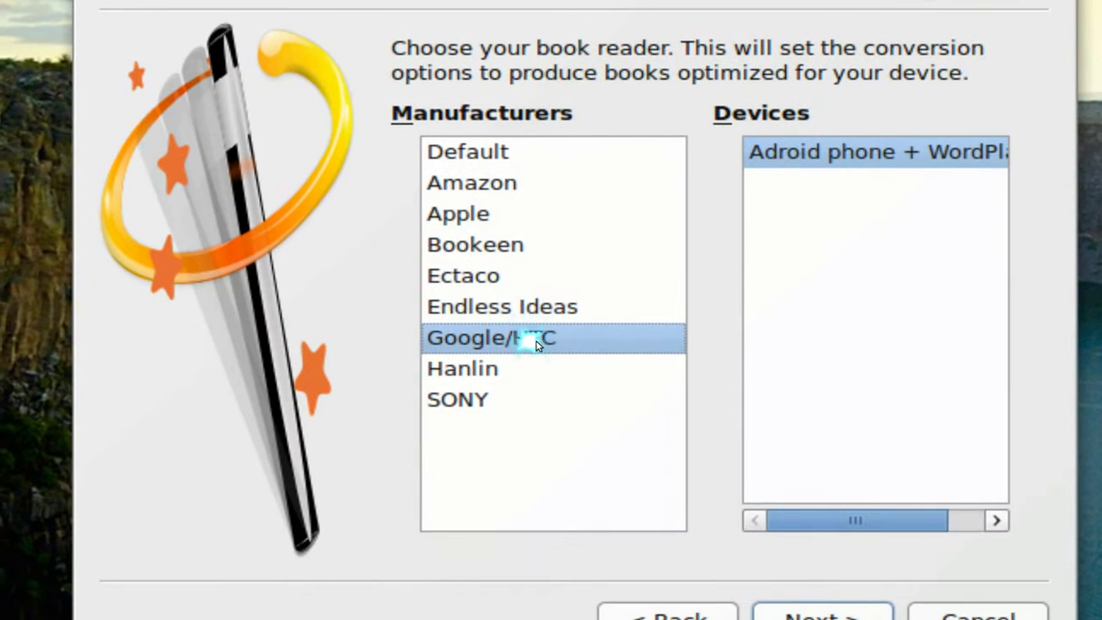
pyautogui.click(535, 366)
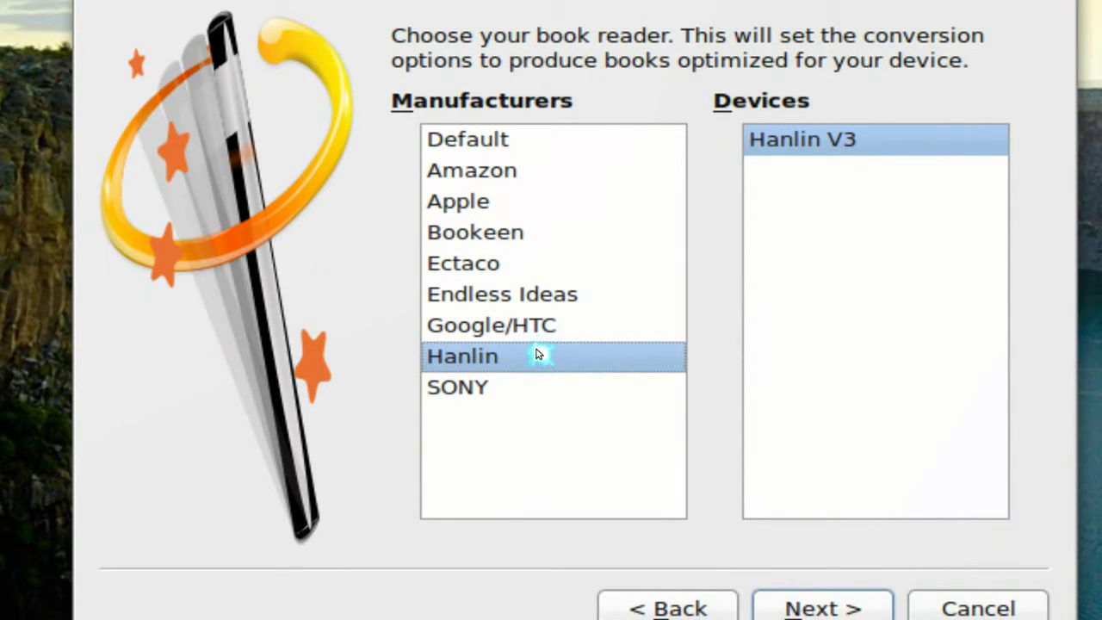
# Step: Choose SONY Reader Pocket/Touch Edition as the e-book reader and continue
pyautogui.click(530, 386)
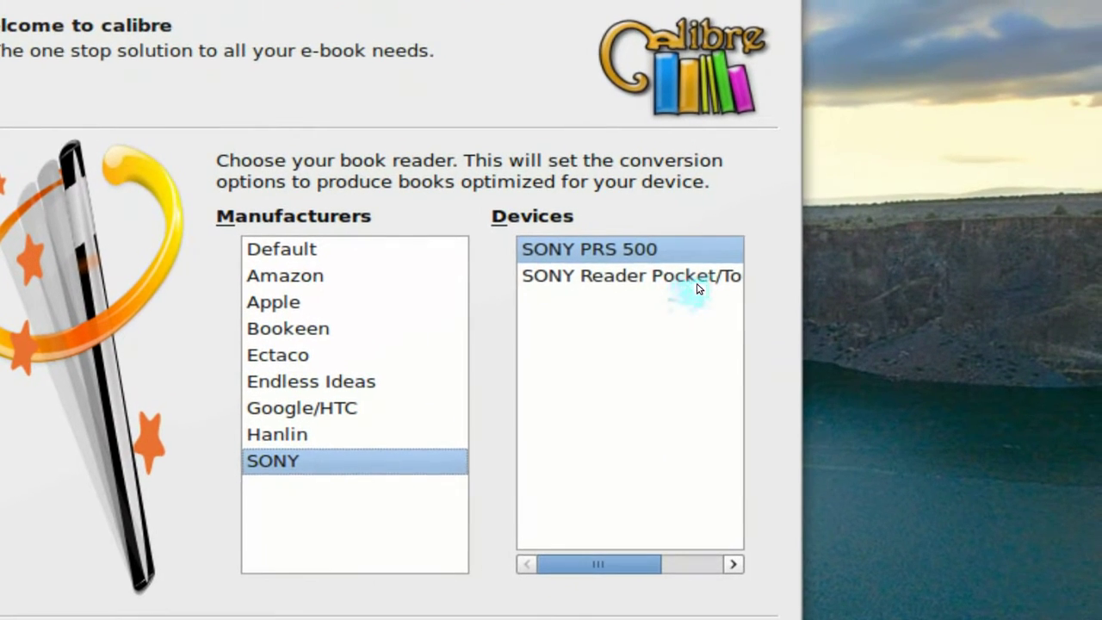
pyautogui.click(712, 291)
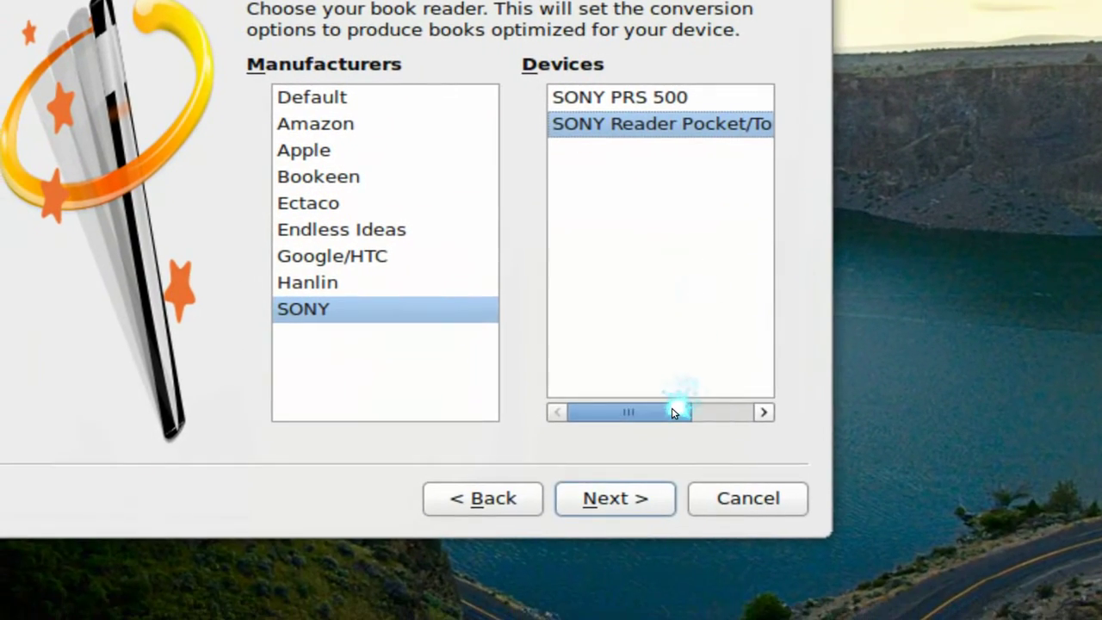
pyautogui.moveTo(646, 564); pyautogui.dragTo(692, 564)
pyautogui.moveTo(693, 412); pyautogui.dragTo(698, 409)
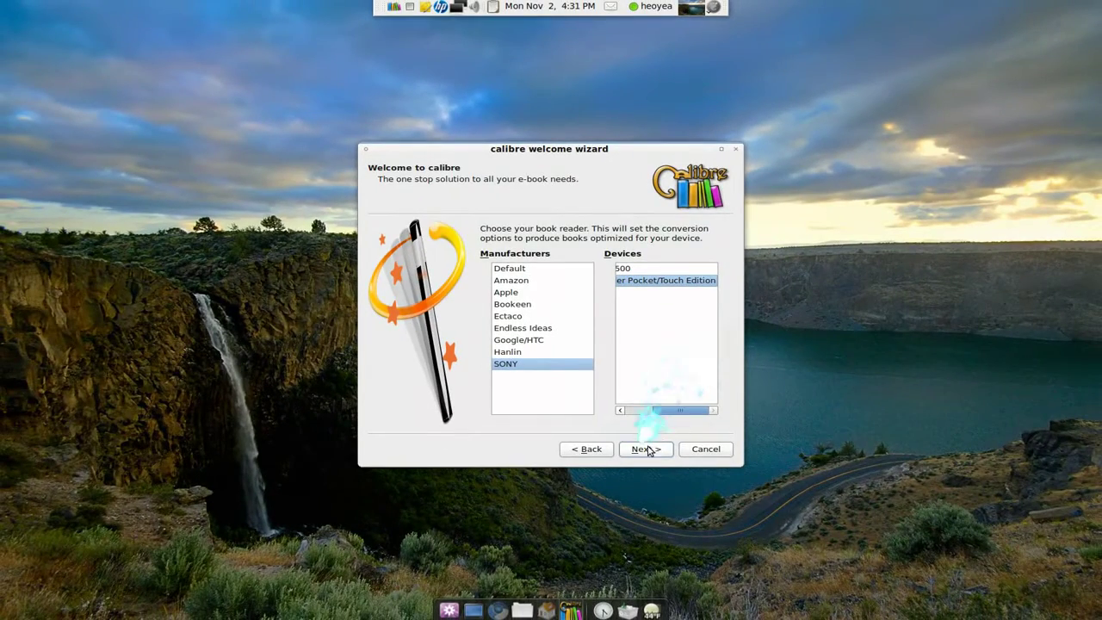
pyautogui.click(652, 453)
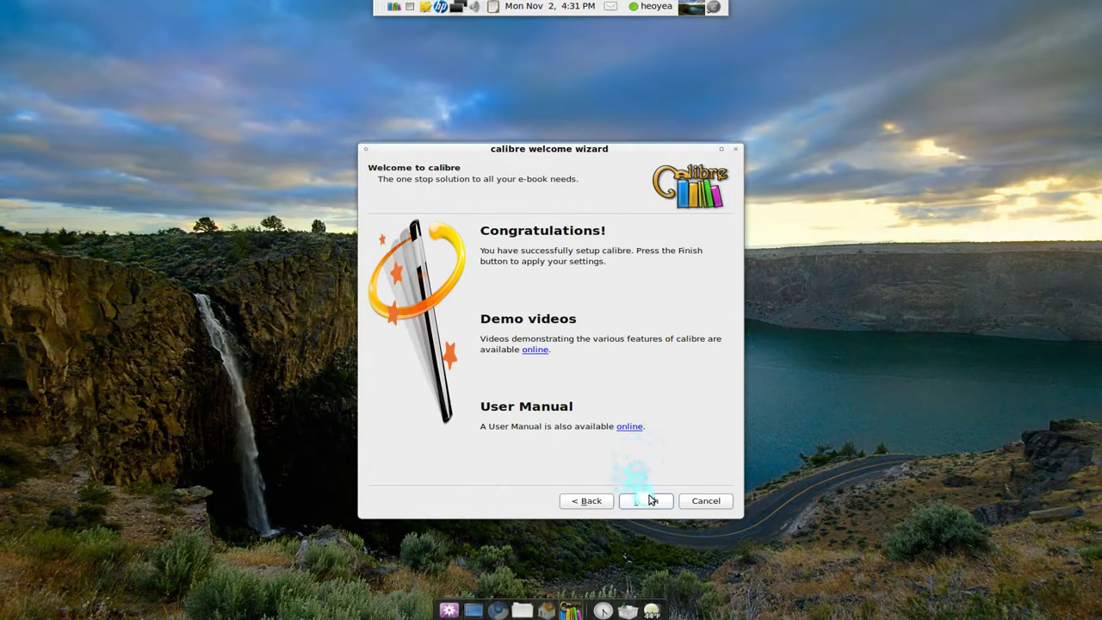
# Step: Finish the wizard, maximize the library window, and narrow Tags so Series and Published fit
pyautogui.click(652, 501)
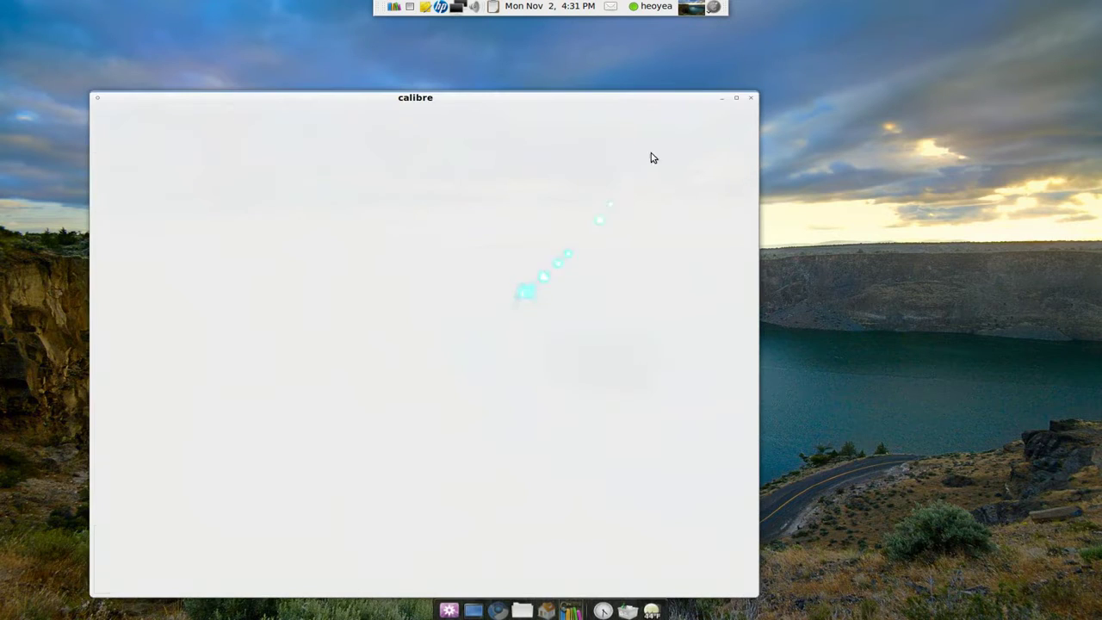
pyautogui.click(736, 97)
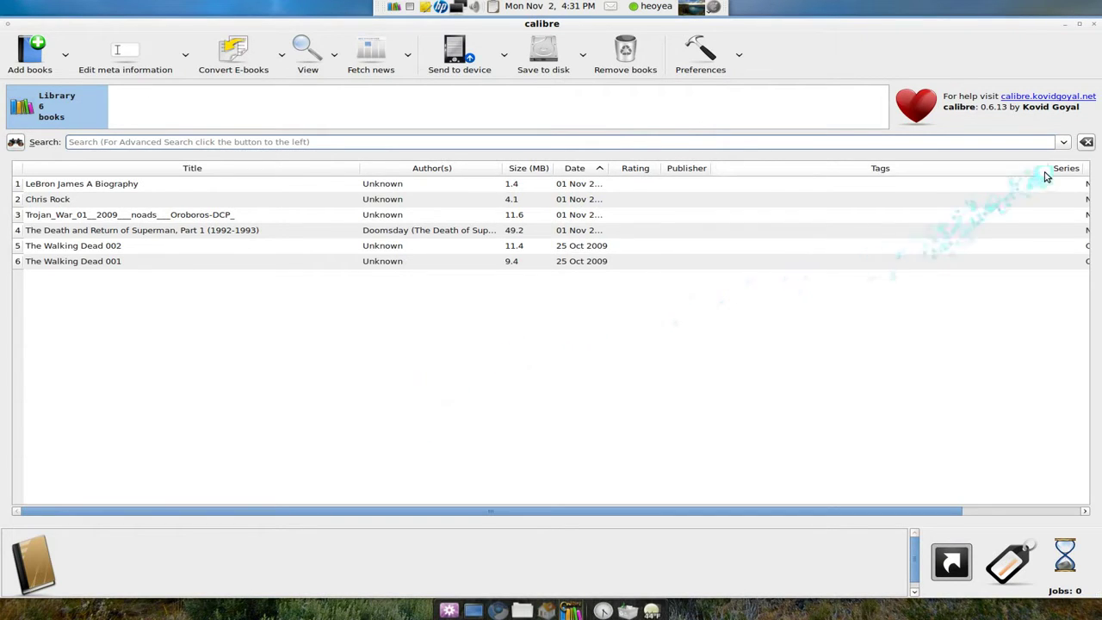
pyautogui.moveTo(1049, 170); pyautogui.dragTo(936, 170)
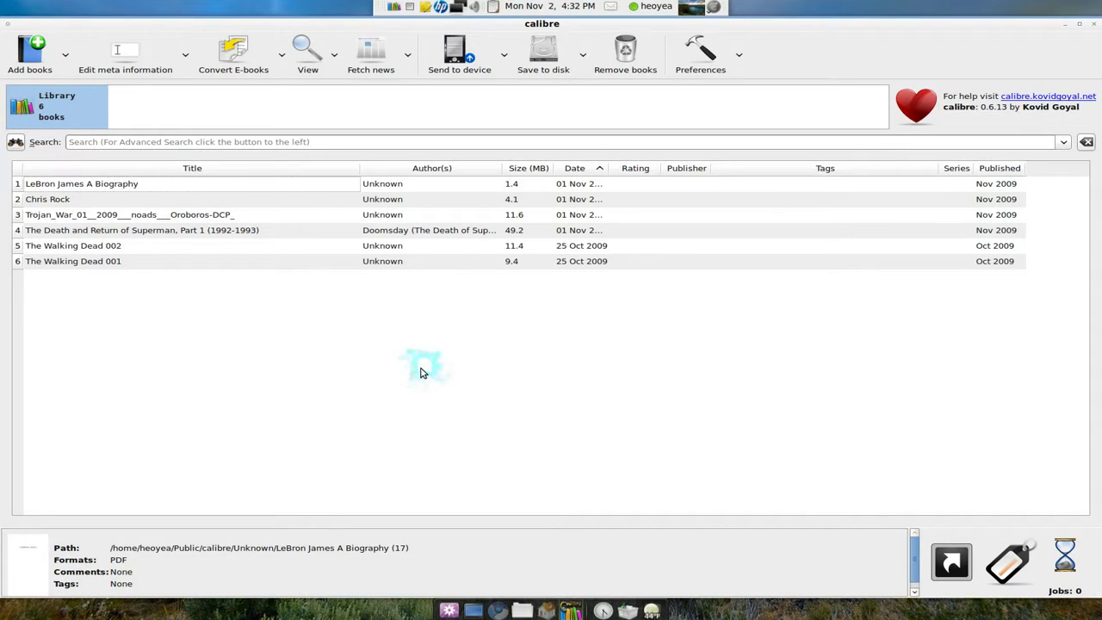
pyautogui.click(89, 181)
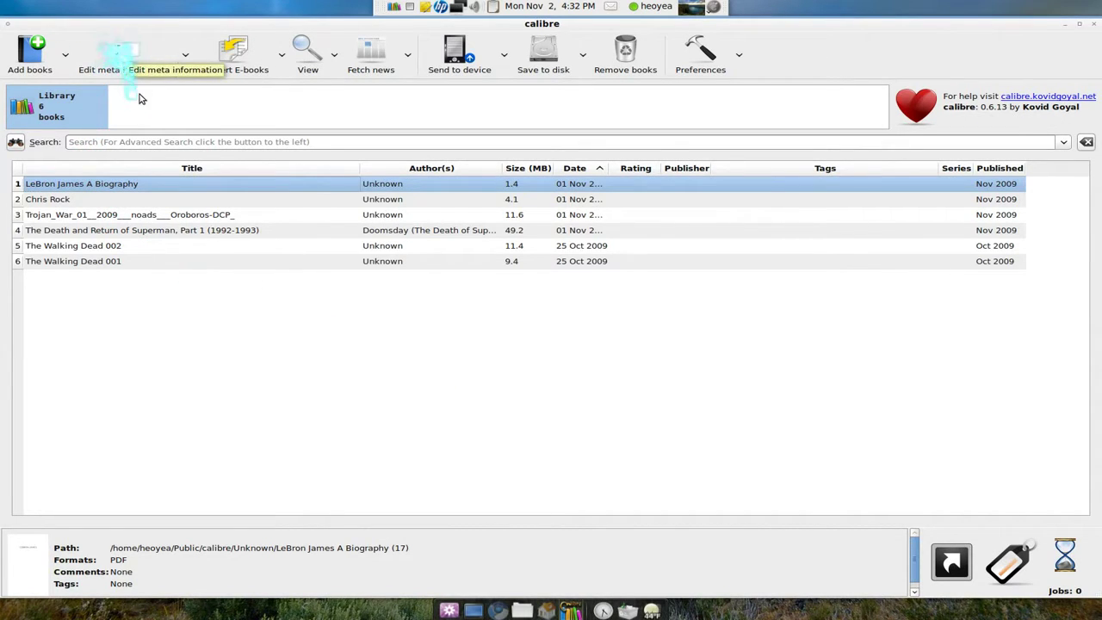
pyautogui.click(142, 72)
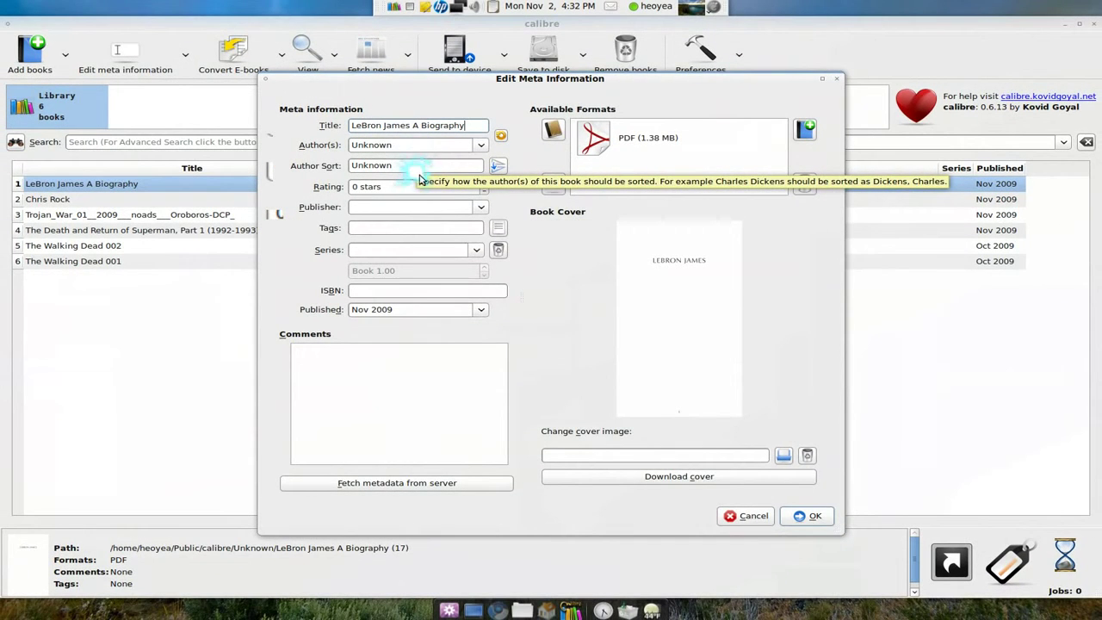
pyautogui.click(730, 515)
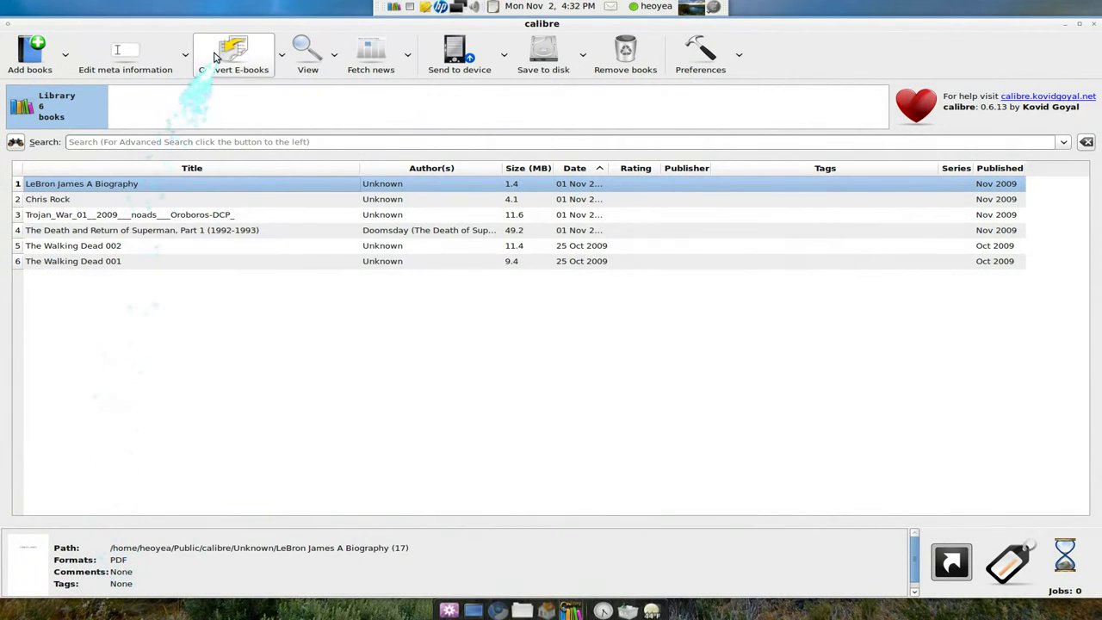
# Step: Convert the LeBron James A Biography PDF to EPUB, keeping EPUB as output format
pyautogui.click(215, 58)
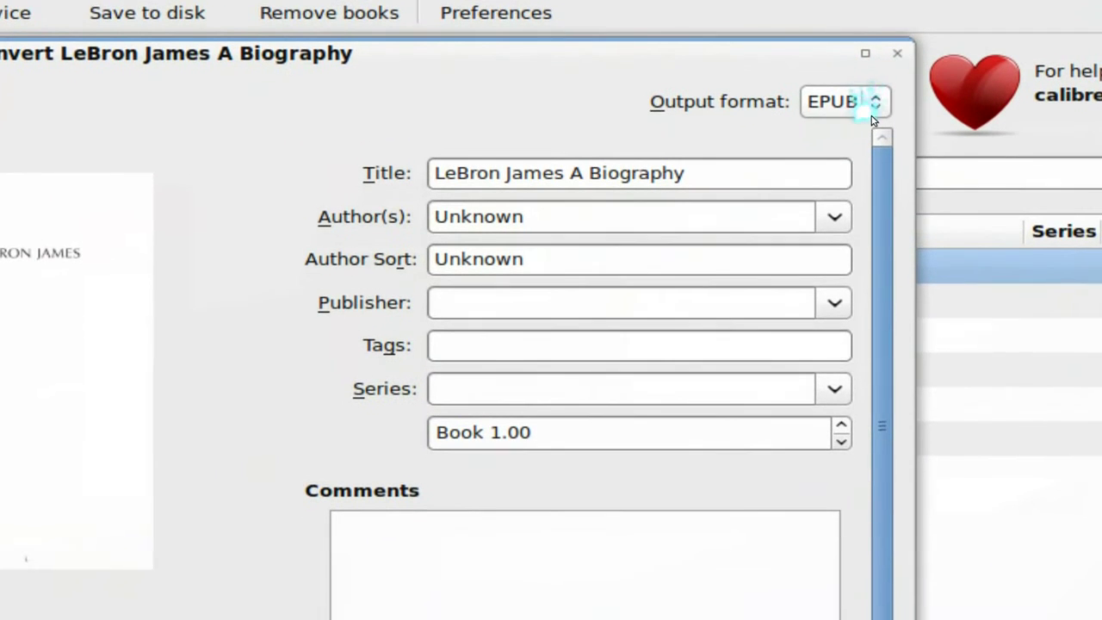
pyautogui.click(872, 115)
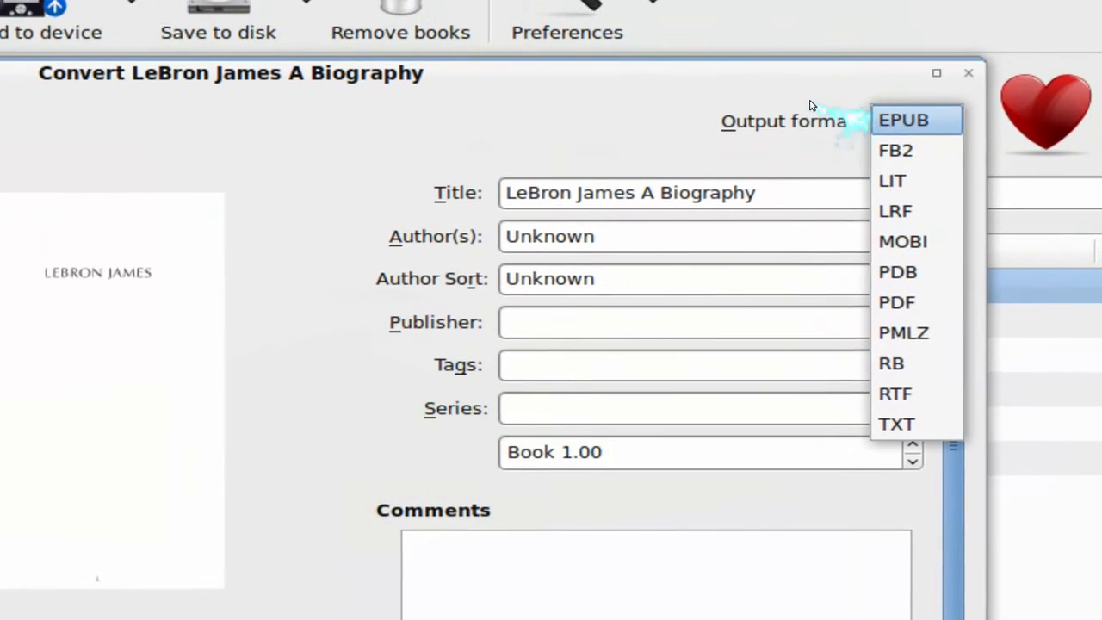
pyautogui.click(739, 50)
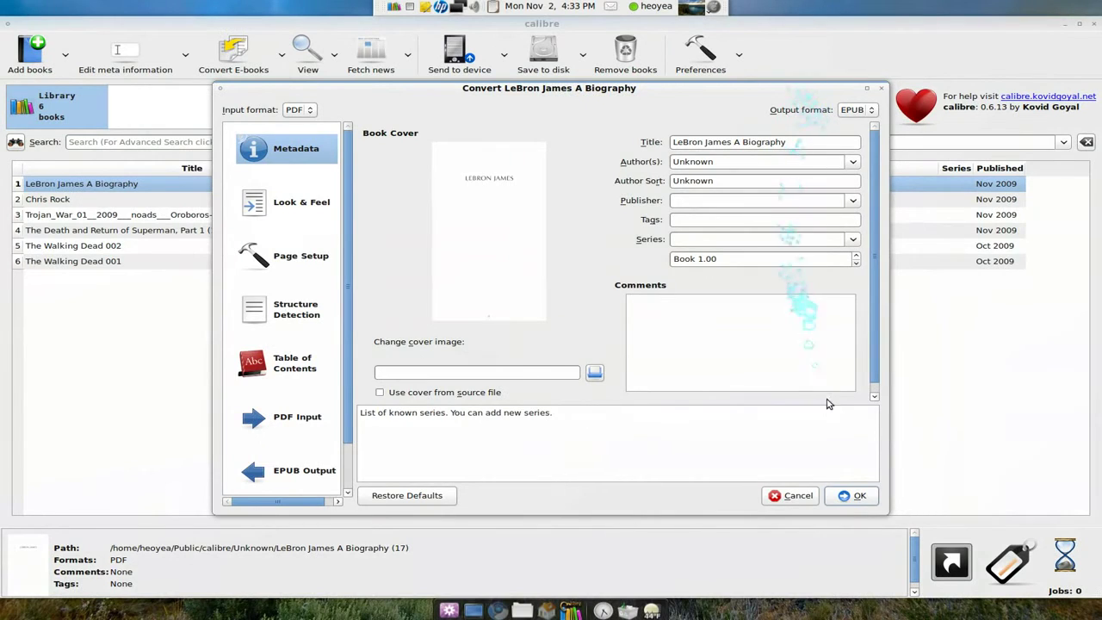
pyautogui.click(853, 495)
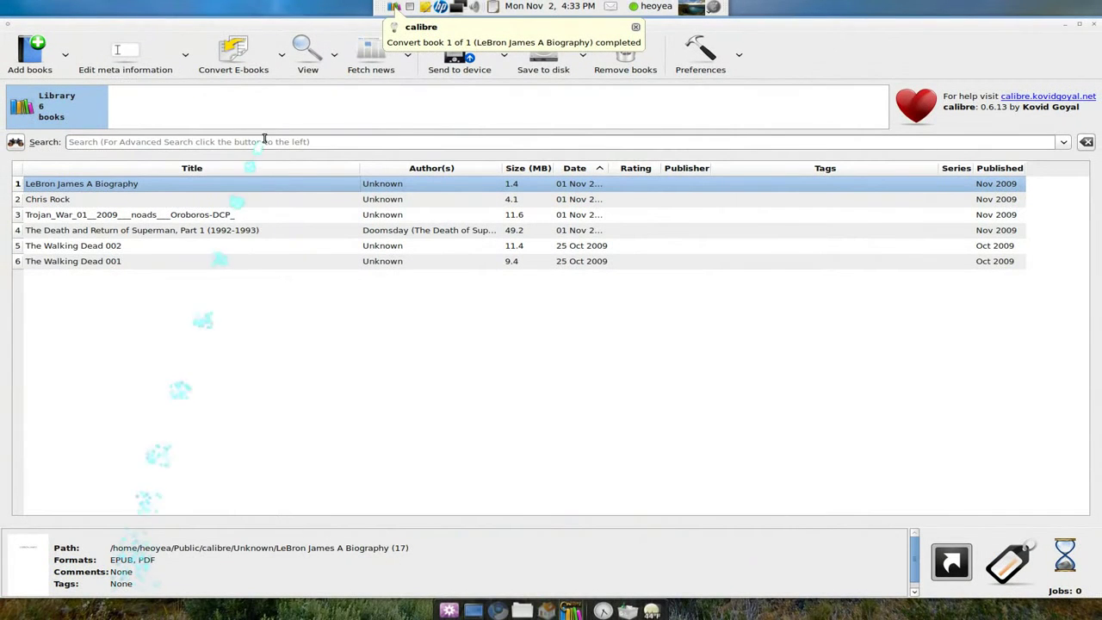
# Step: Open the EPUB format of LeBron James A Biography in the Ebook Viewer
pyautogui.rightClick(294, 187)
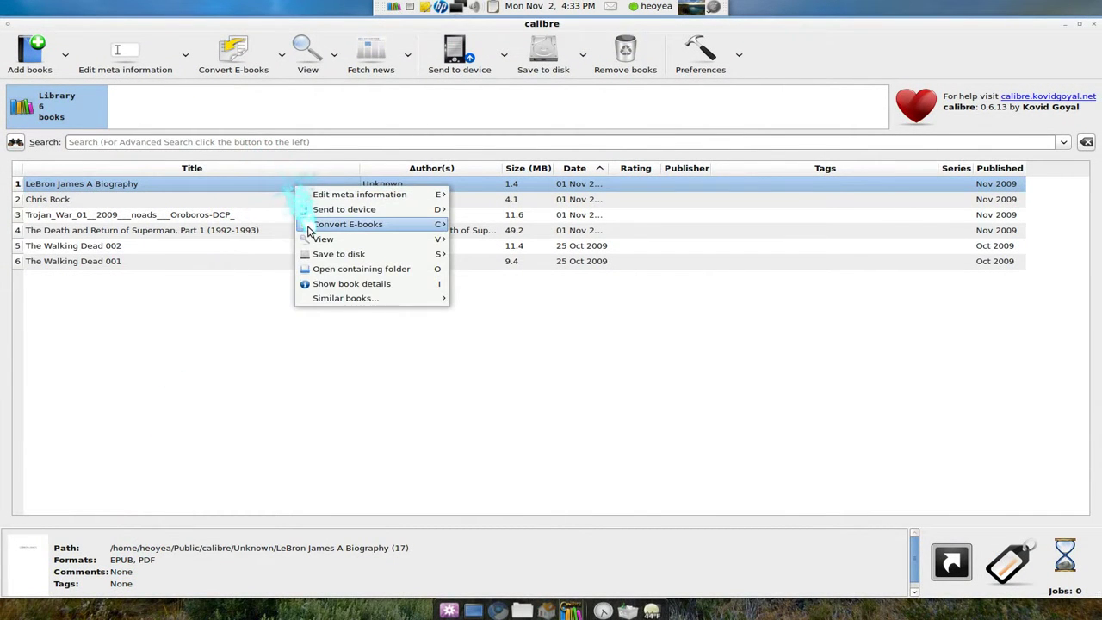
pyautogui.moveTo(388, 240)
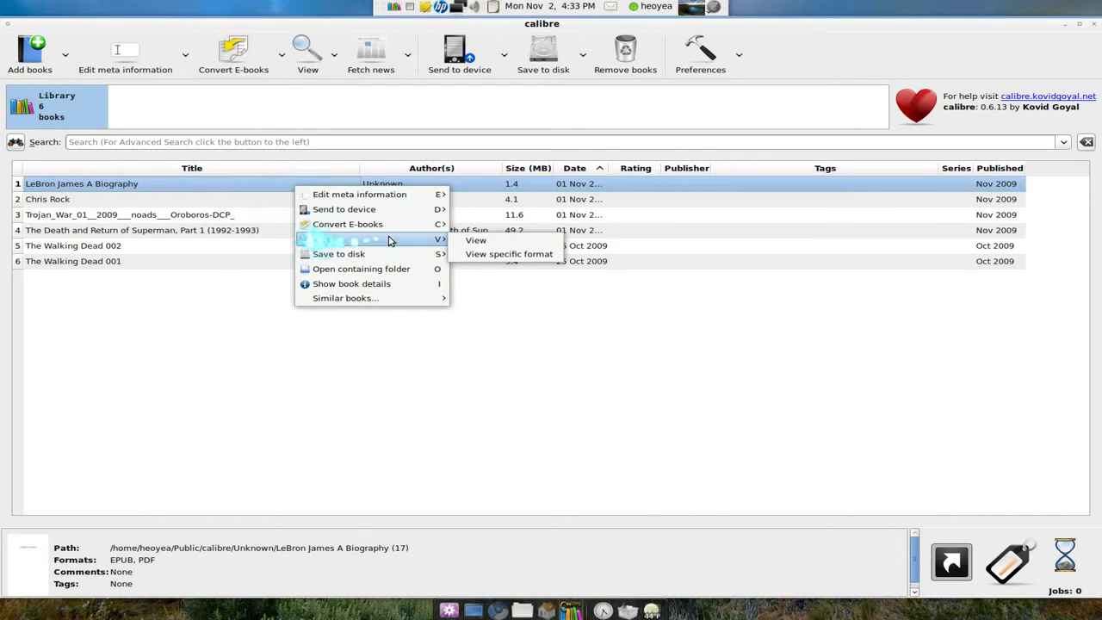
pyautogui.click(543, 254)
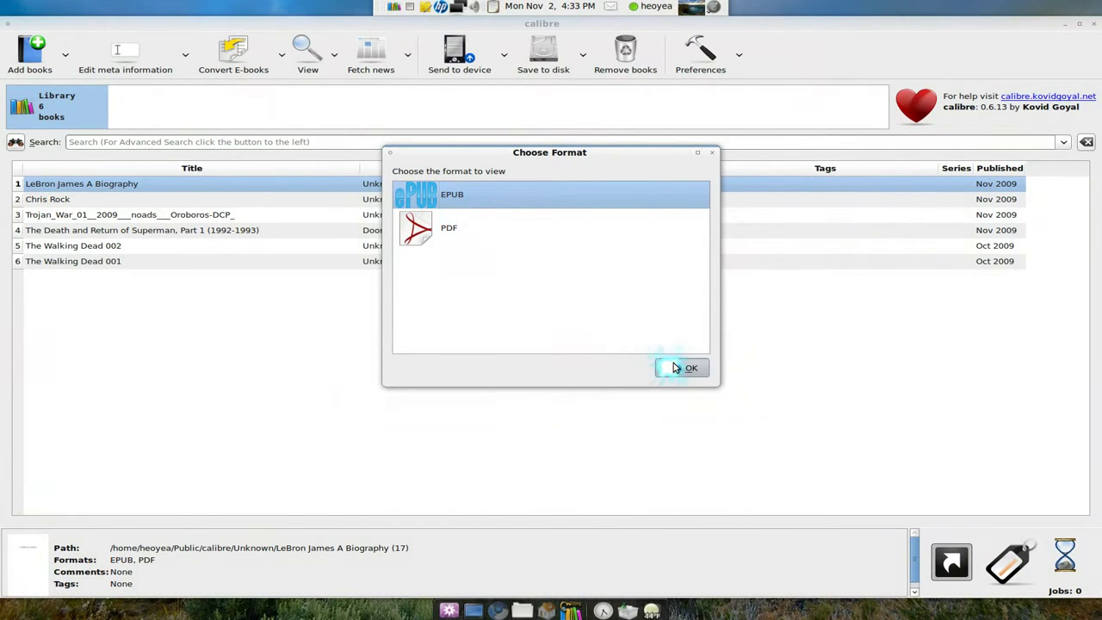
pyautogui.click(674, 368)
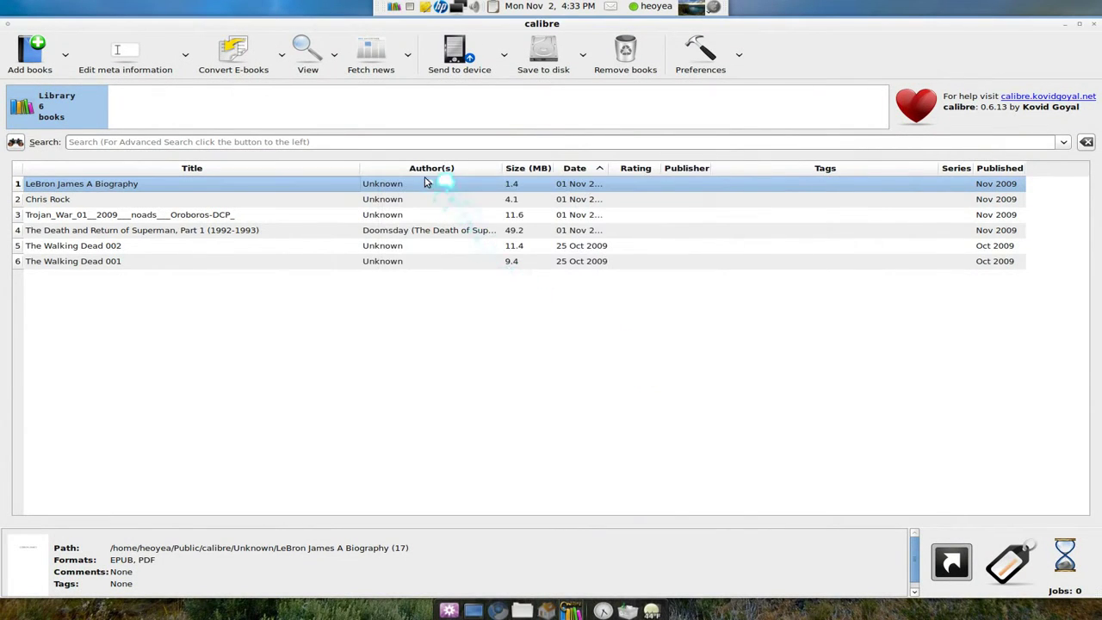
pyautogui.rightClick(405, 188)
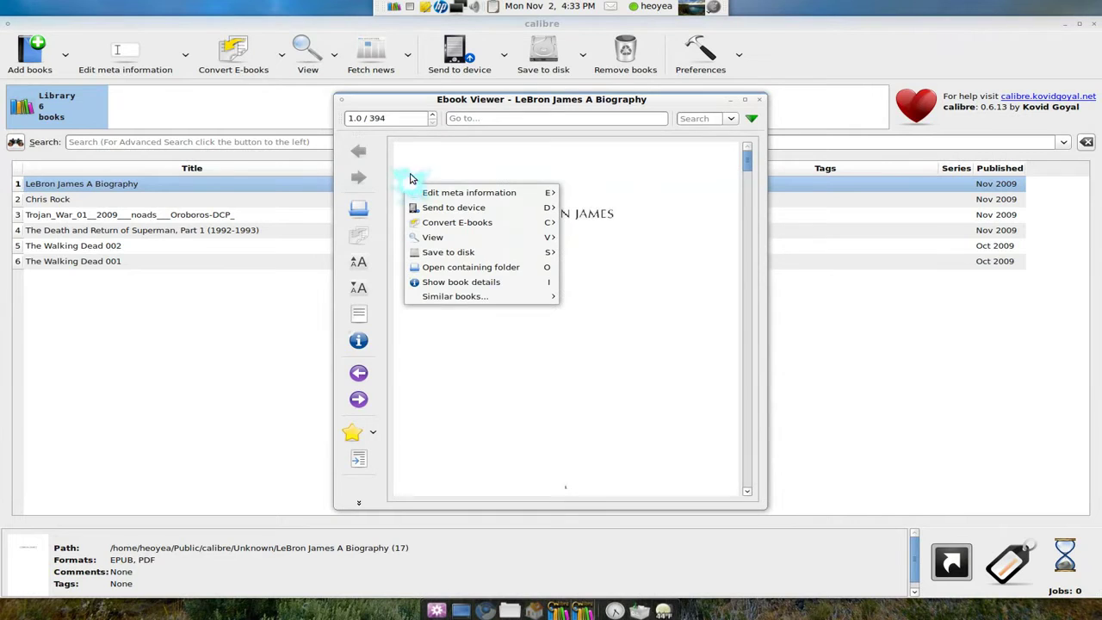
pyautogui.click(413, 168)
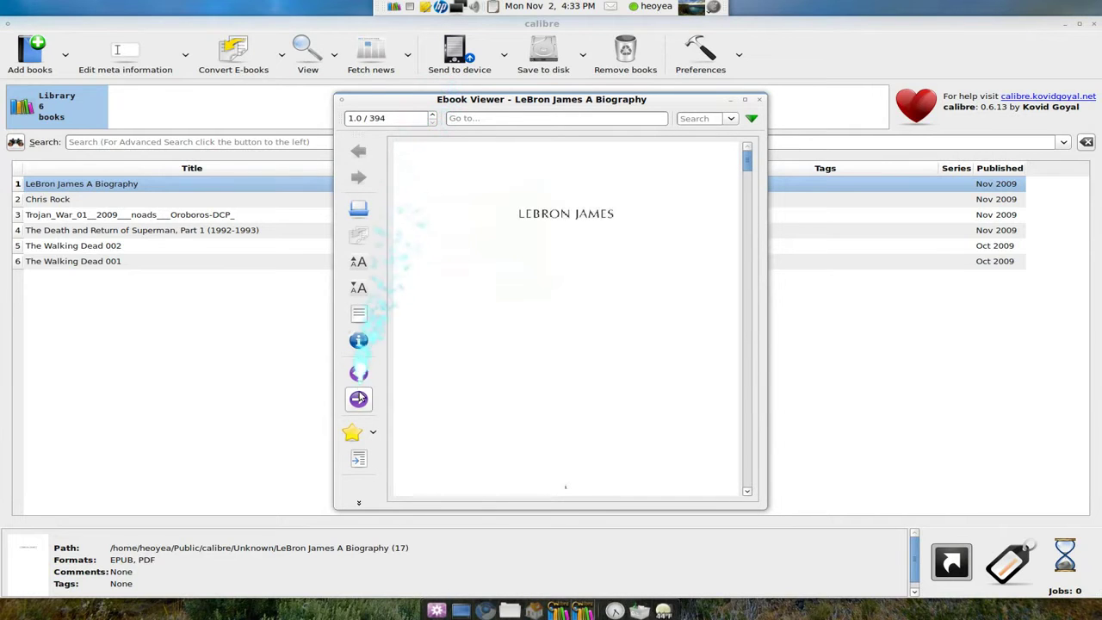
# Step: Page forward four pages in the biography
pyautogui.click(359, 398)
pyautogui.click(360, 398)
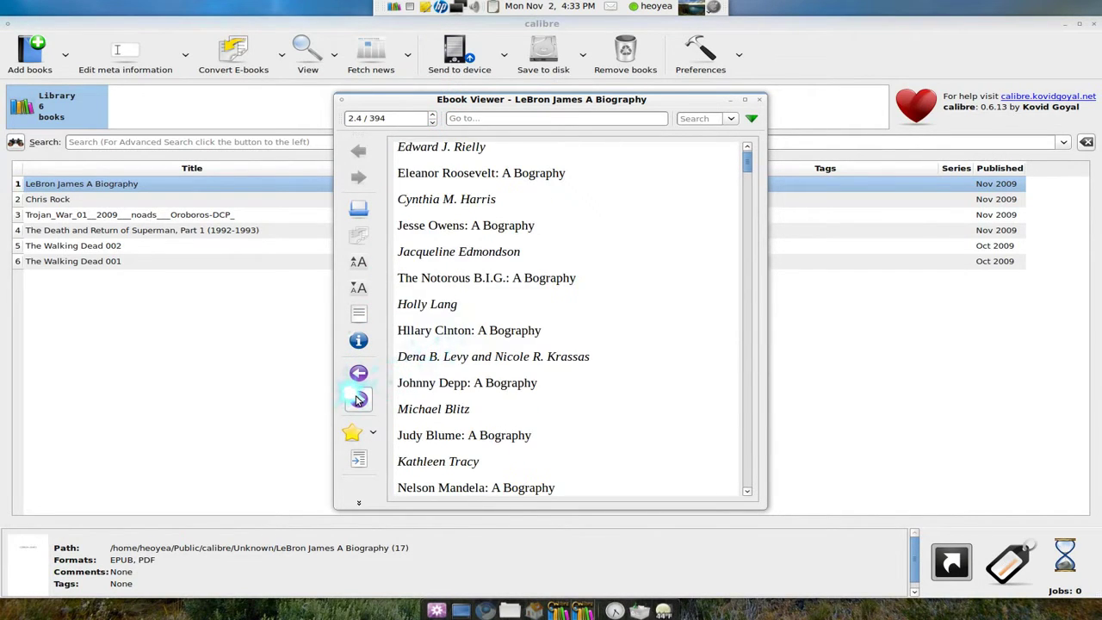
pyautogui.click(359, 399)
pyautogui.click(360, 399)
# Step: Advance to the copyright page, close the Ebook Viewer, and bring up the biography's context menu
pyautogui.click(359, 399)
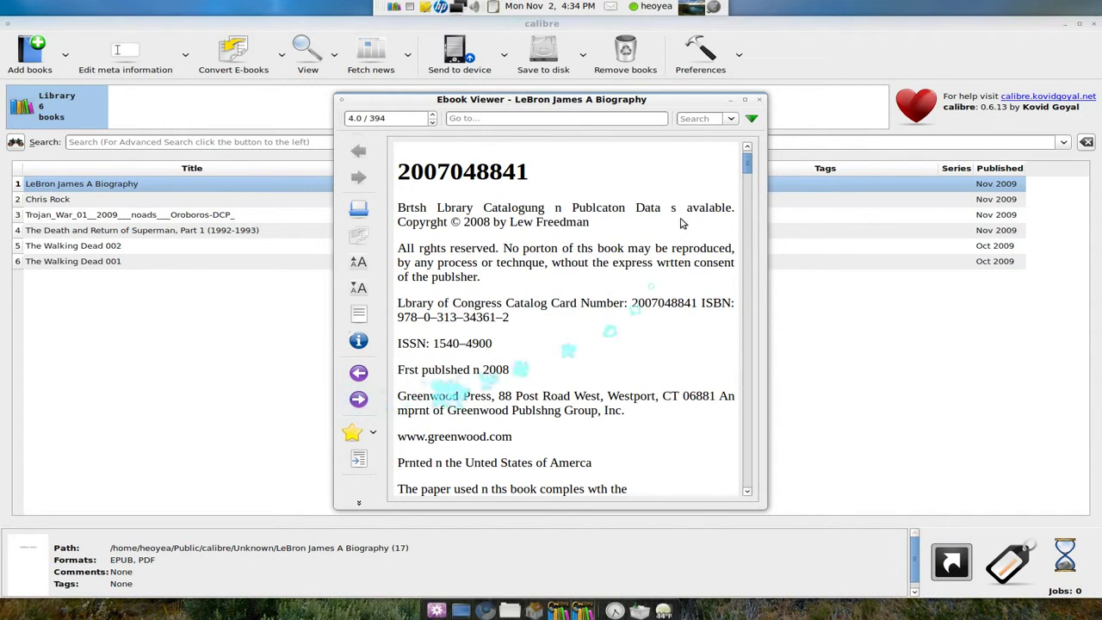
pyautogui.click(756, 100)
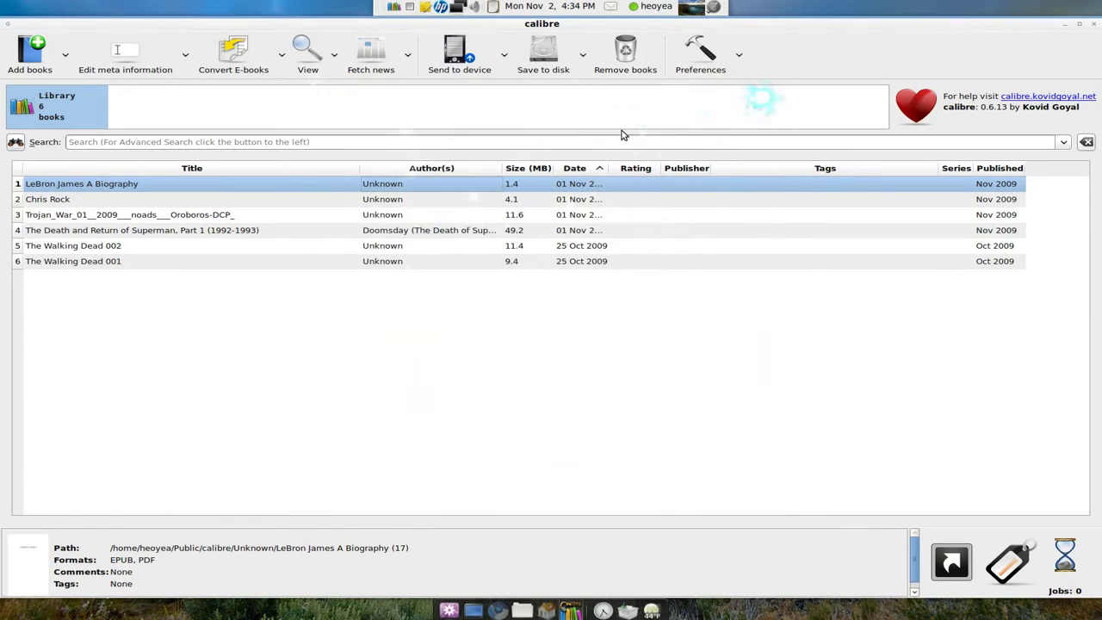
pyautogui.rightClick(434, 188)
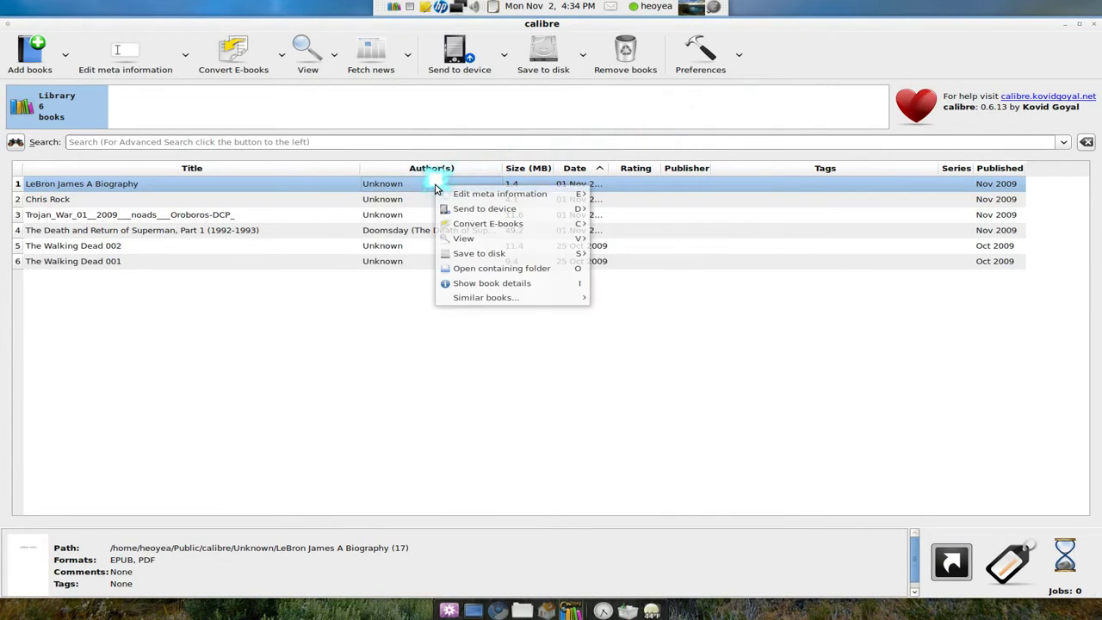
pyautogui.click(487, 269)
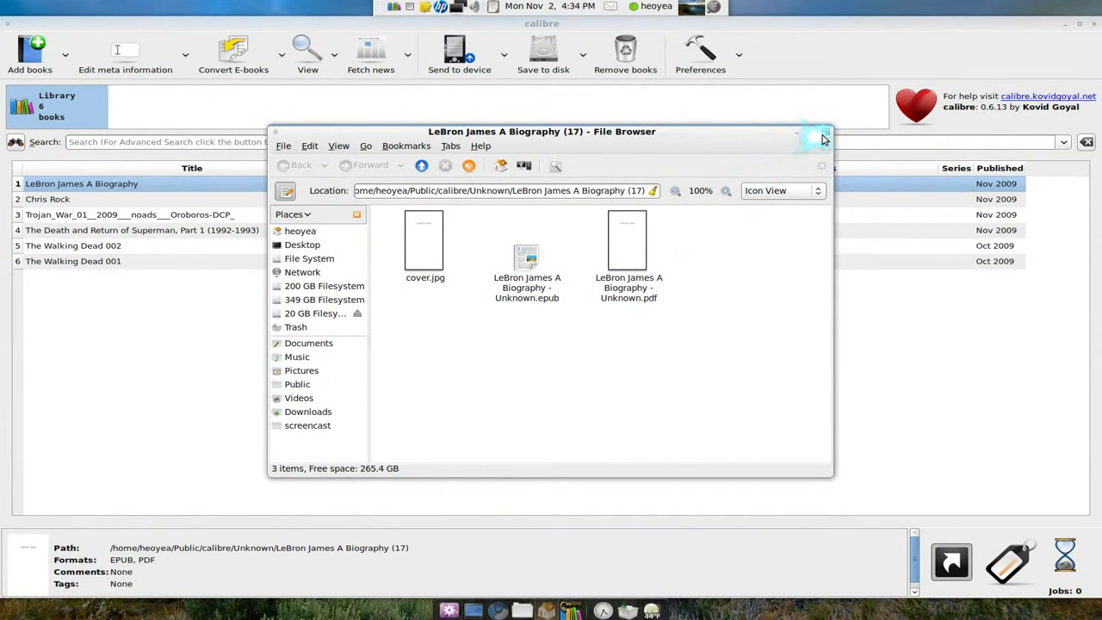
pyautogui.click(824, 139)
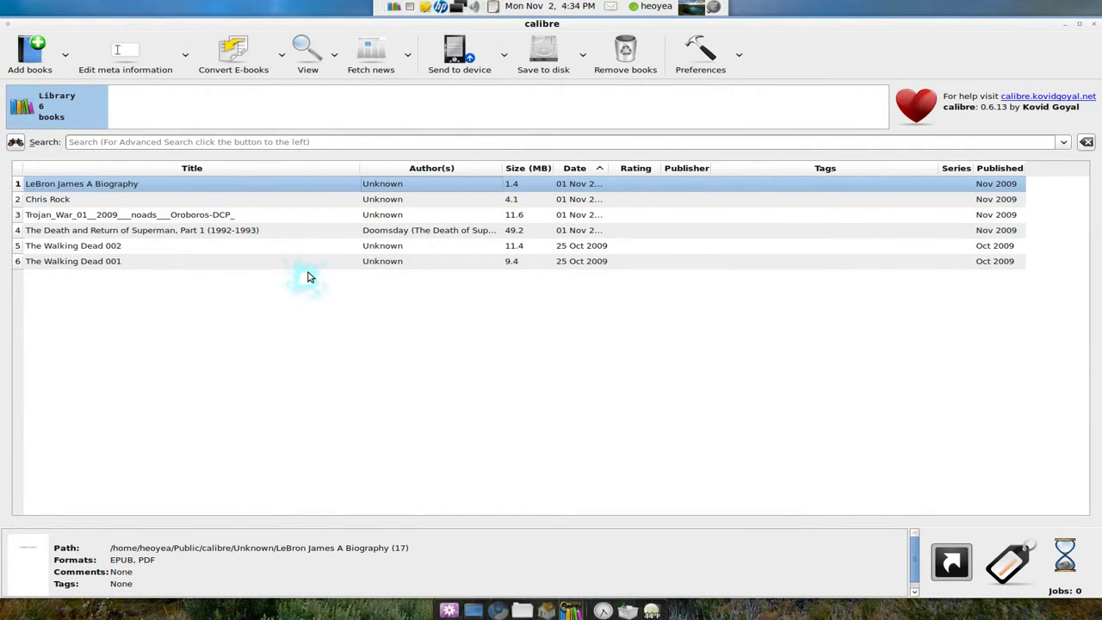
# Step: Look over The Walking Dead 001 and 002, then expand the English [120] news sources
pyautogui.click(182, 266)
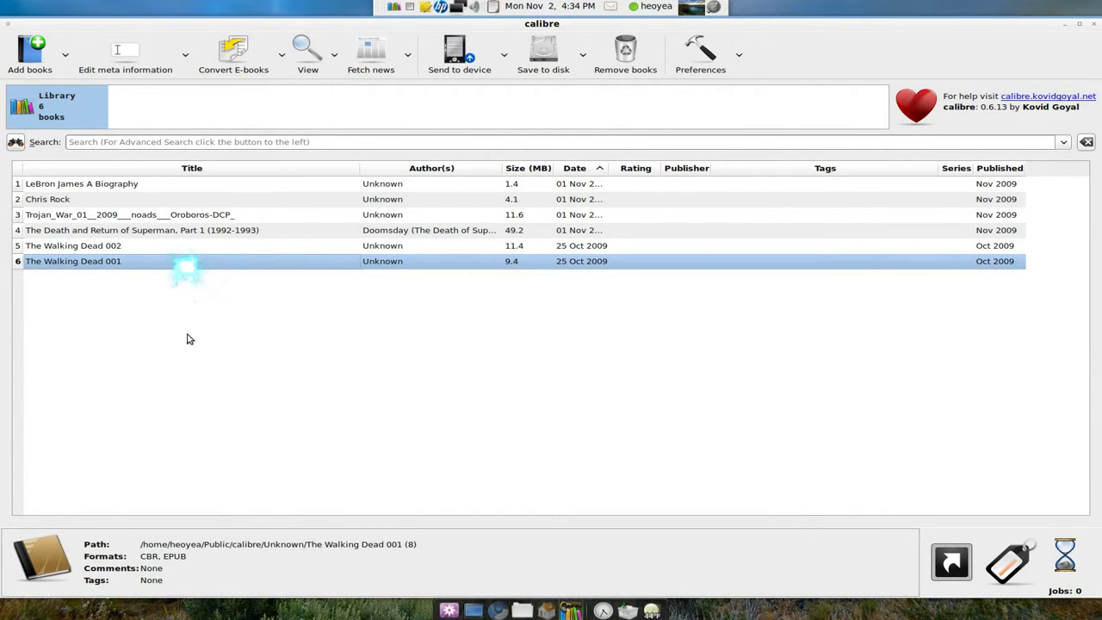
pyautogui.click(137, 245)
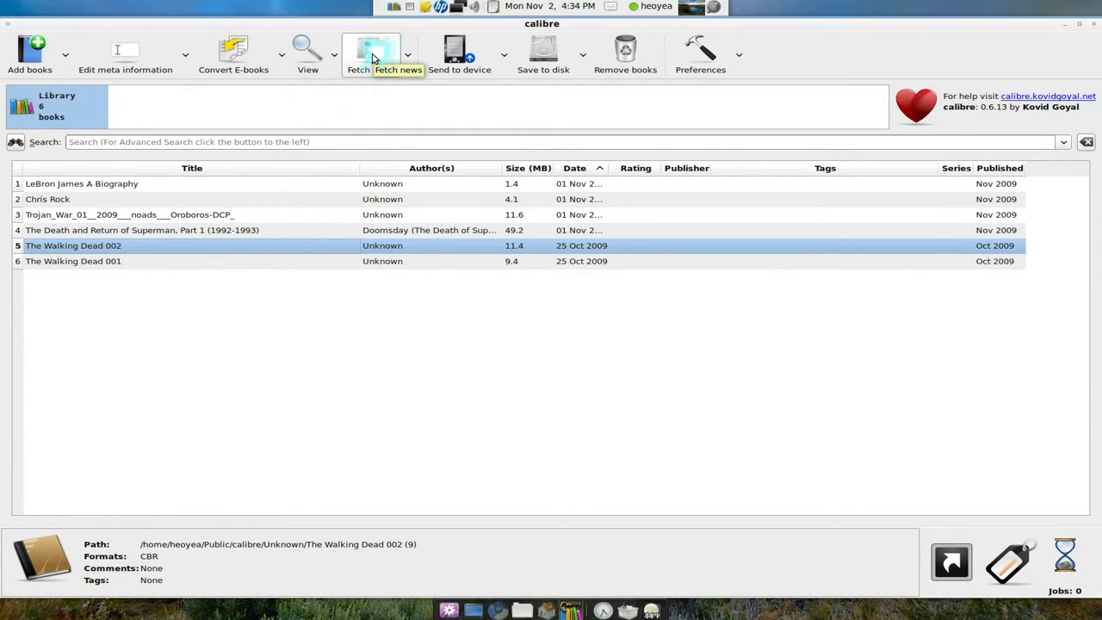
pyautogui.click(373, 57)
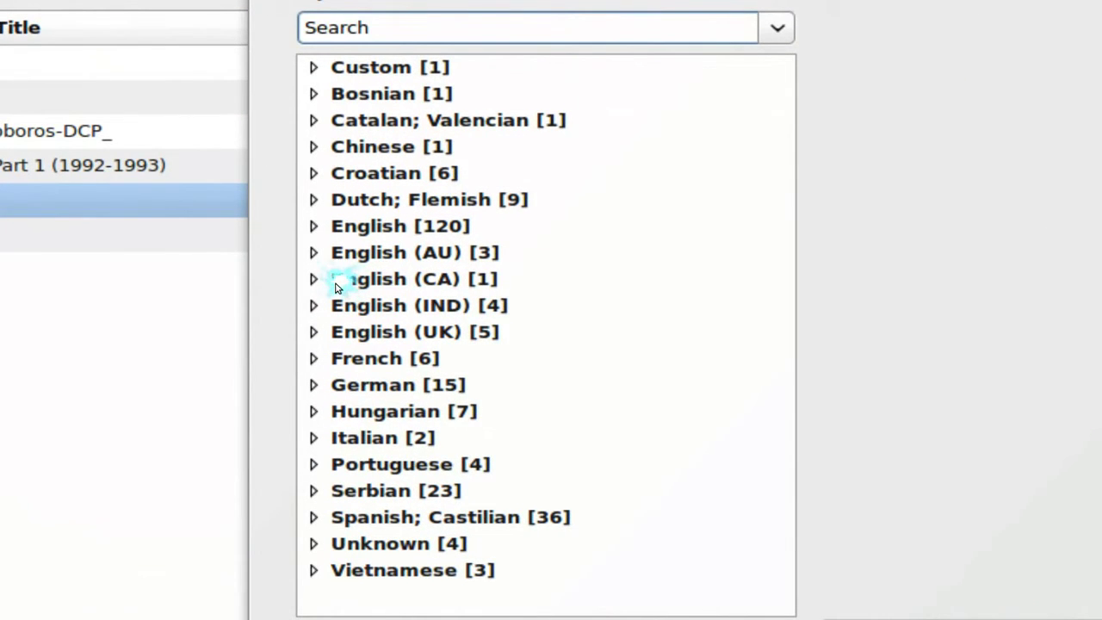
pyautogui.click(313, 227)
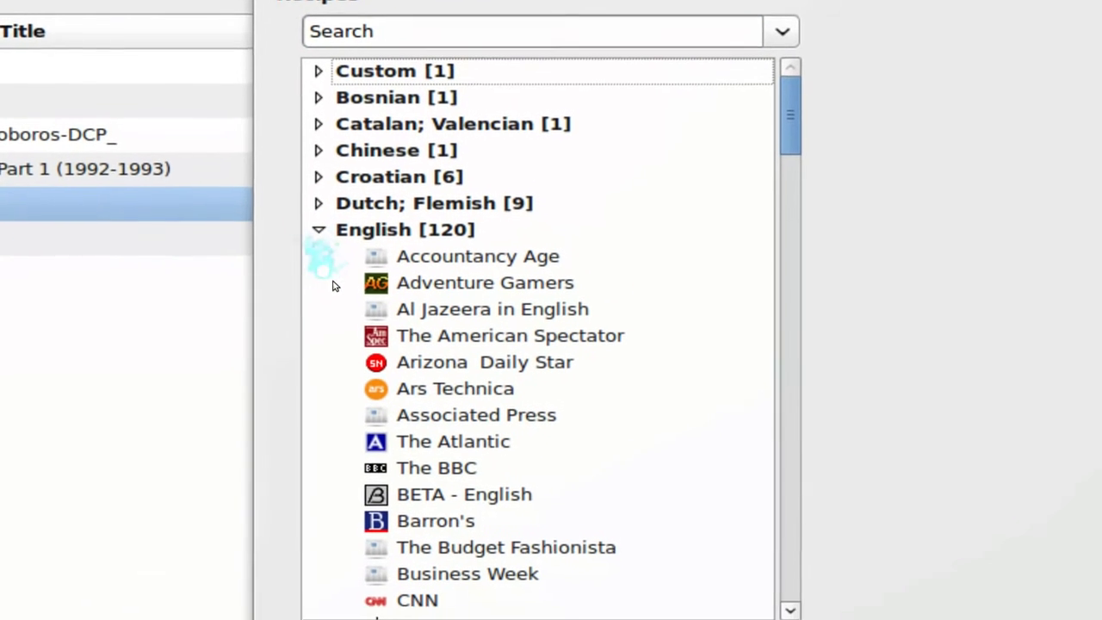
# Step: Select Ars Technica and download it now, closing the scheduling window
pyautogui.scroll(-1, 461, 344)
pyautogui.scroll(-2, 387, 298)
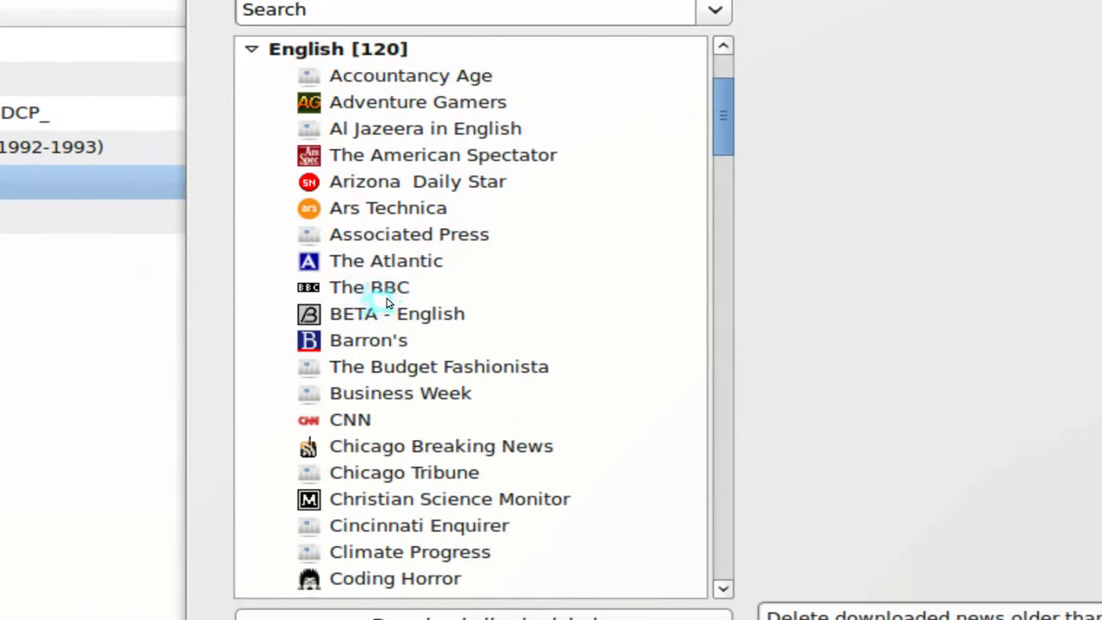
pyautogui.scroll(2, 386, 299)
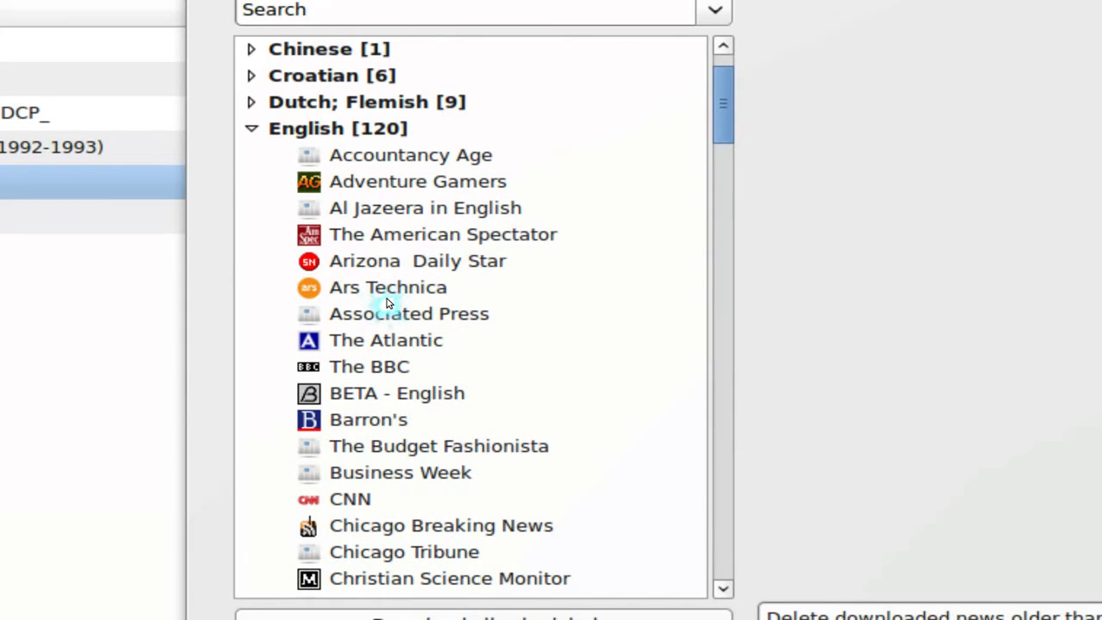
pyautogui.click(398, 299)
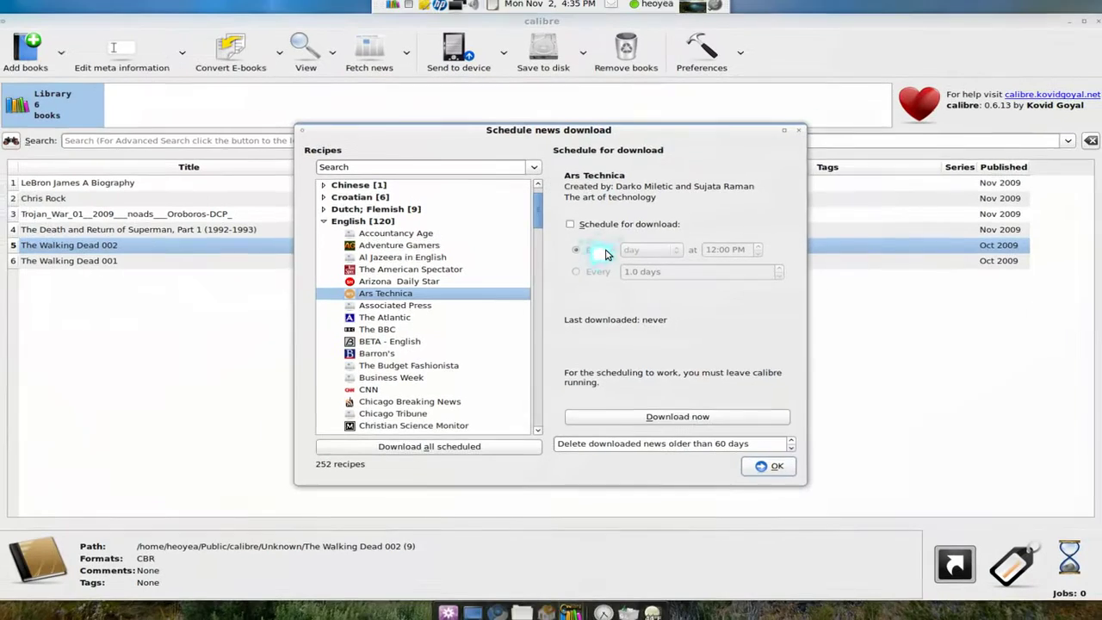
pyautogui.click(672, 416)
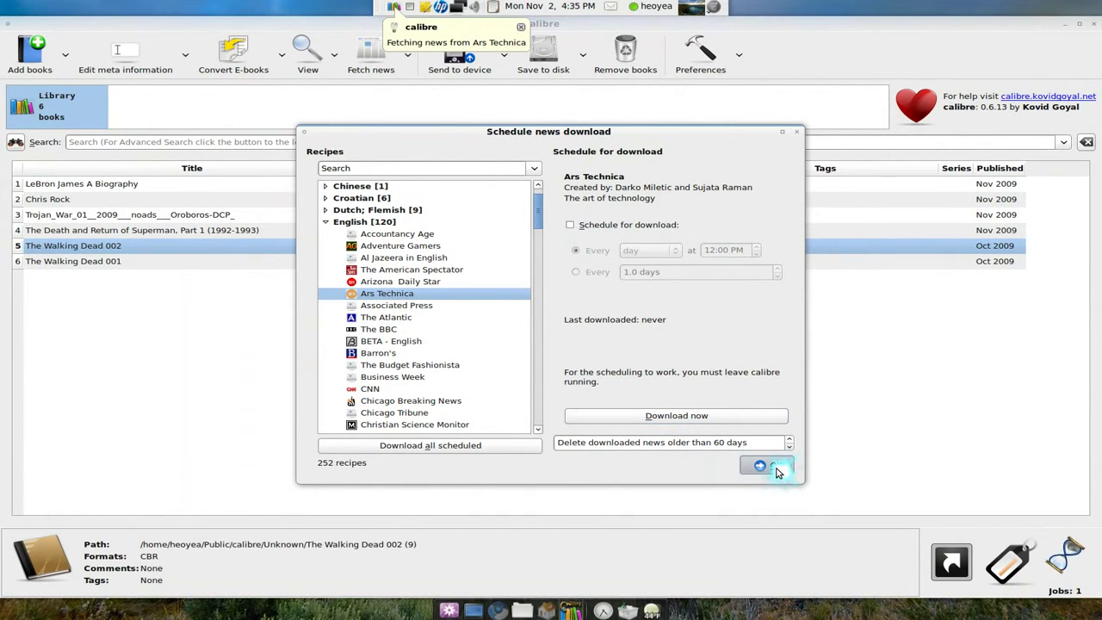
pyautogui.click(775, 467)
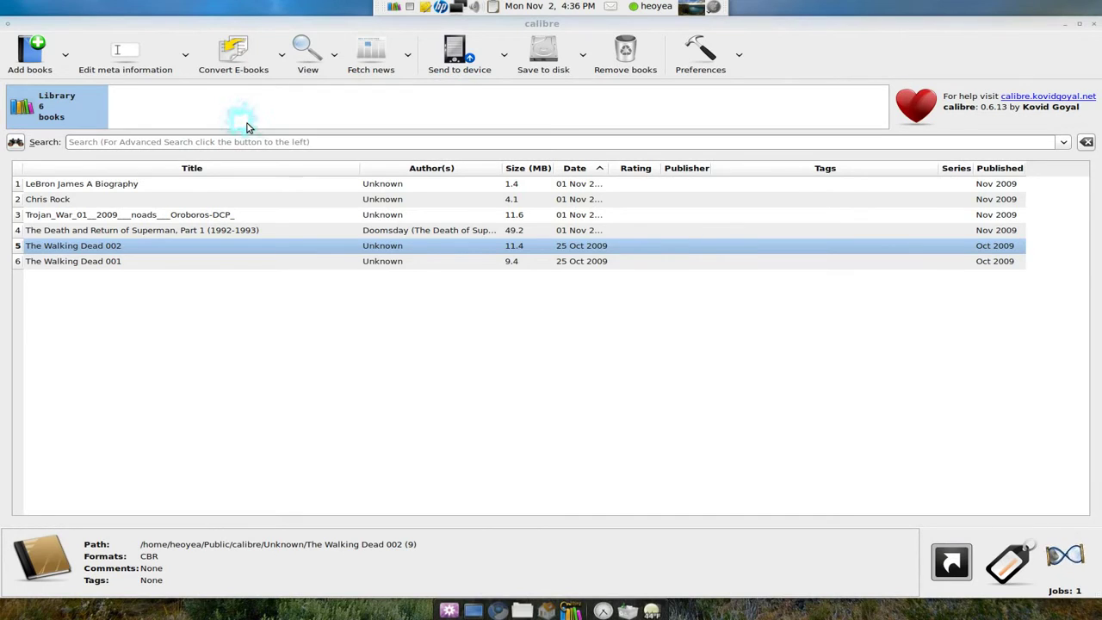
# Step: Dismiss the device prompt, check the Sony reader's books, and return to the 7-book library
pyautogui.click(624, 392)
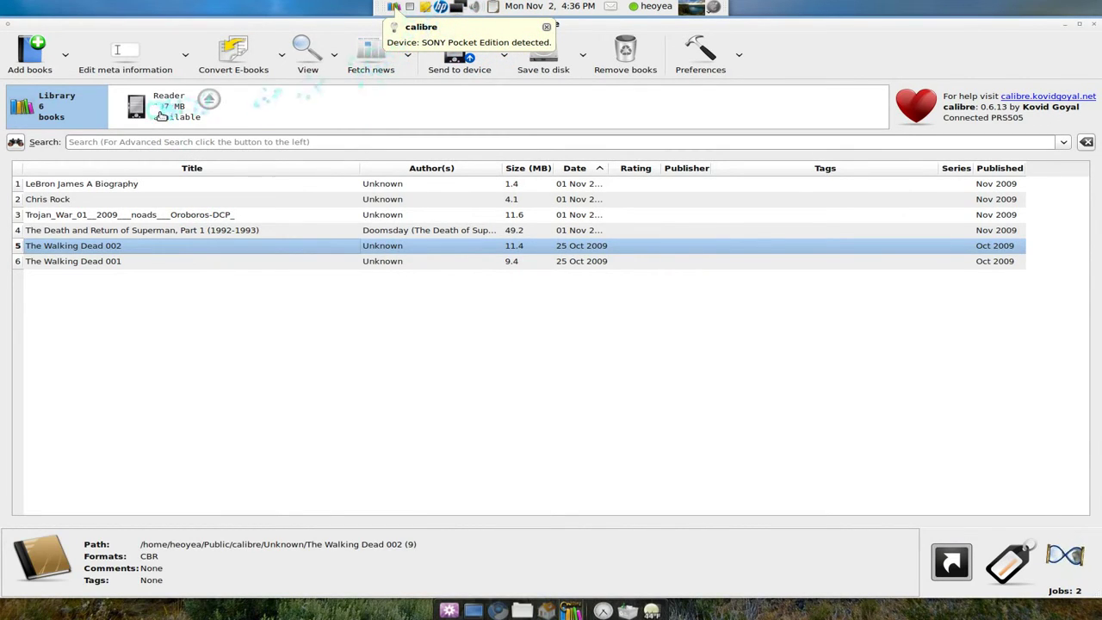
pyautogui.moveTo(159, 114)
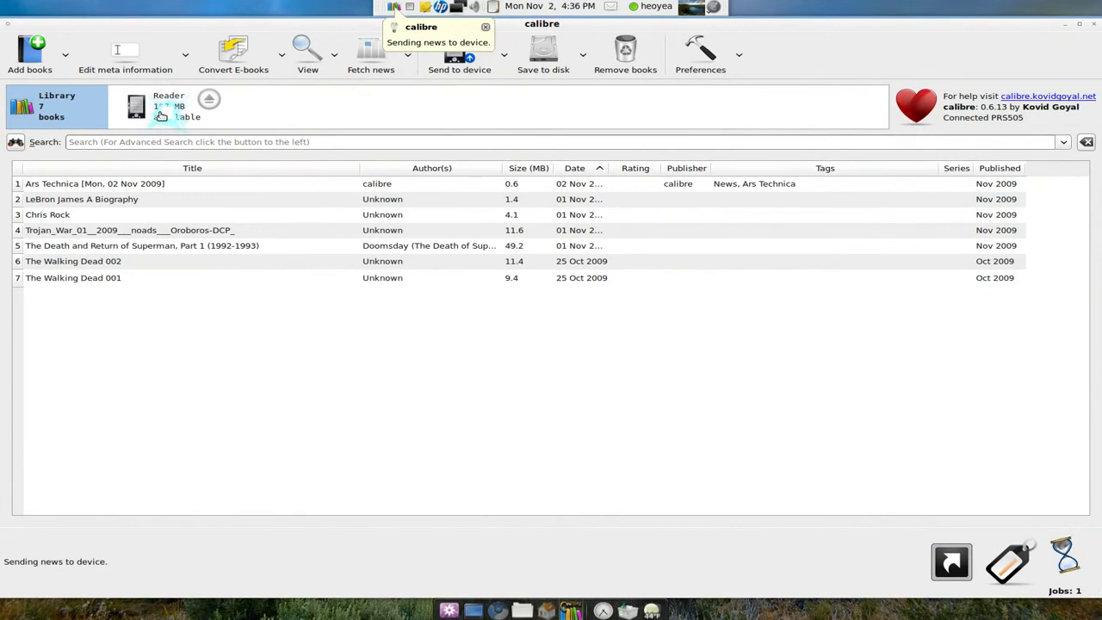
pyautogui.click(161, 114)
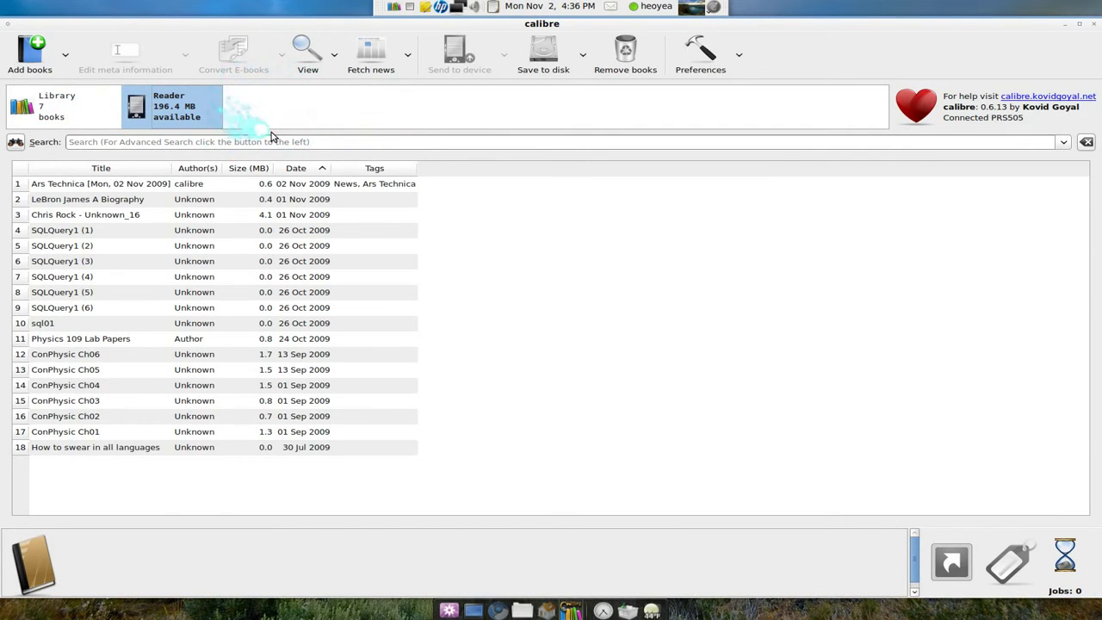
pyautogui.click(53, 105)
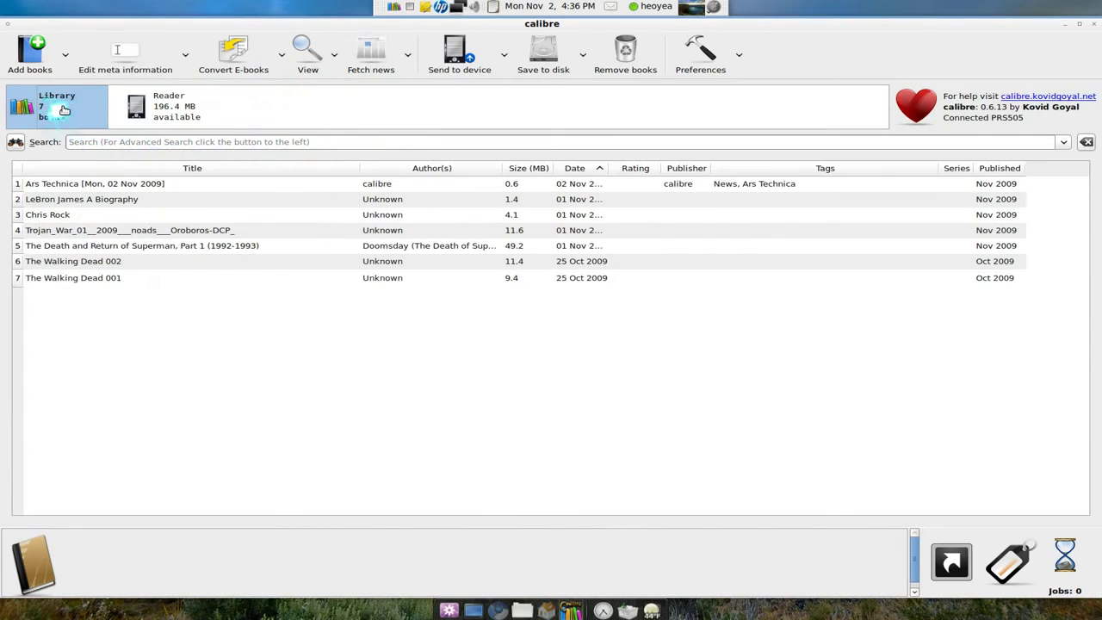
pyautogui.click(123, 184)
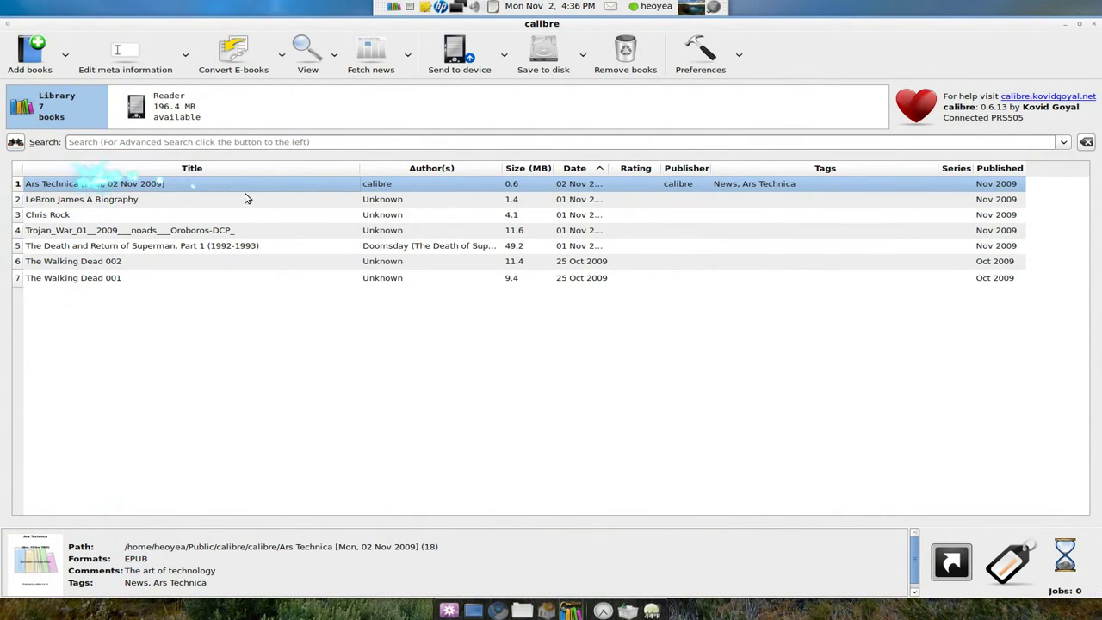
# Step: Send the Ars Technica [Mon, 02 Nov 2009] issue to the reader and select its second copy there
pyautogui.click(466, 58)
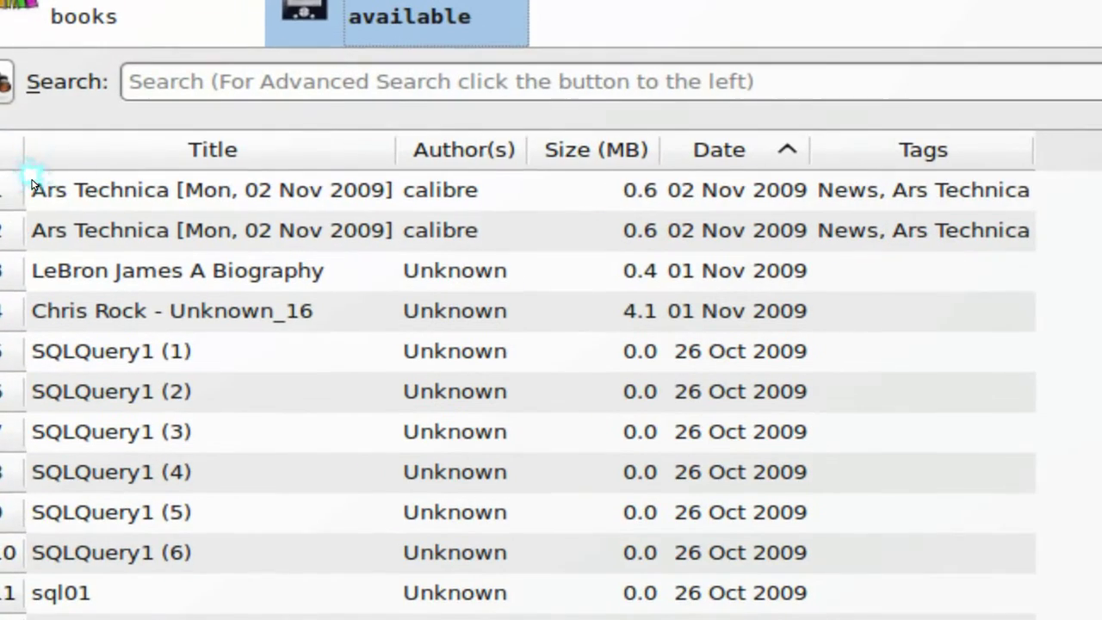
pyautogui.click(35, 186)
pyautogui.click(52, 227)
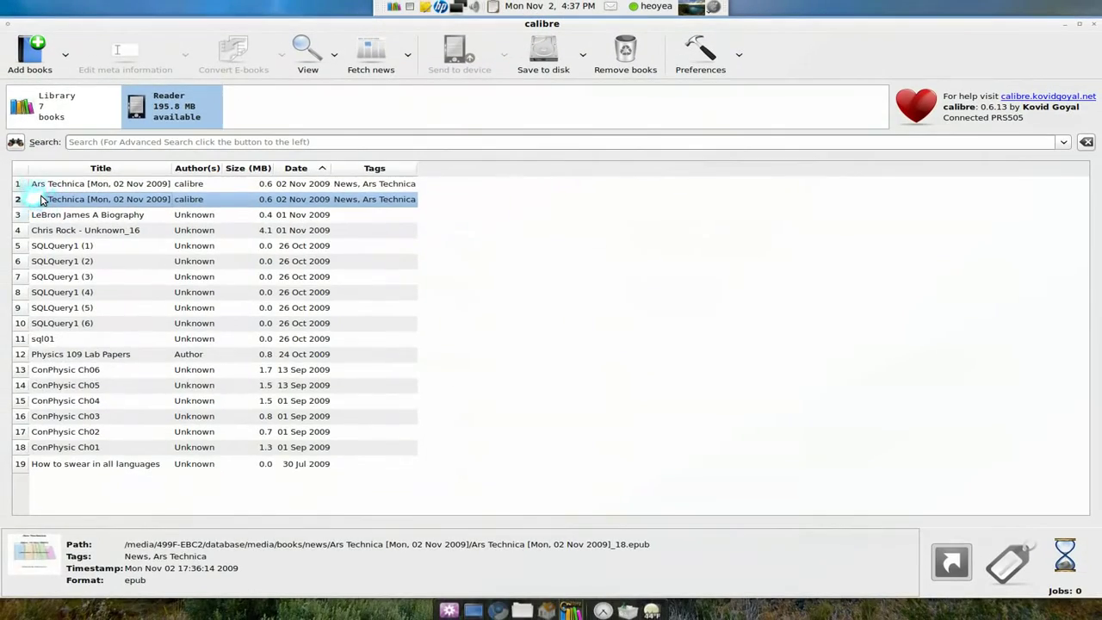
# Step: Switch from the PRS505 reader listing back to the Library view
pyautogui.click(47, 111)
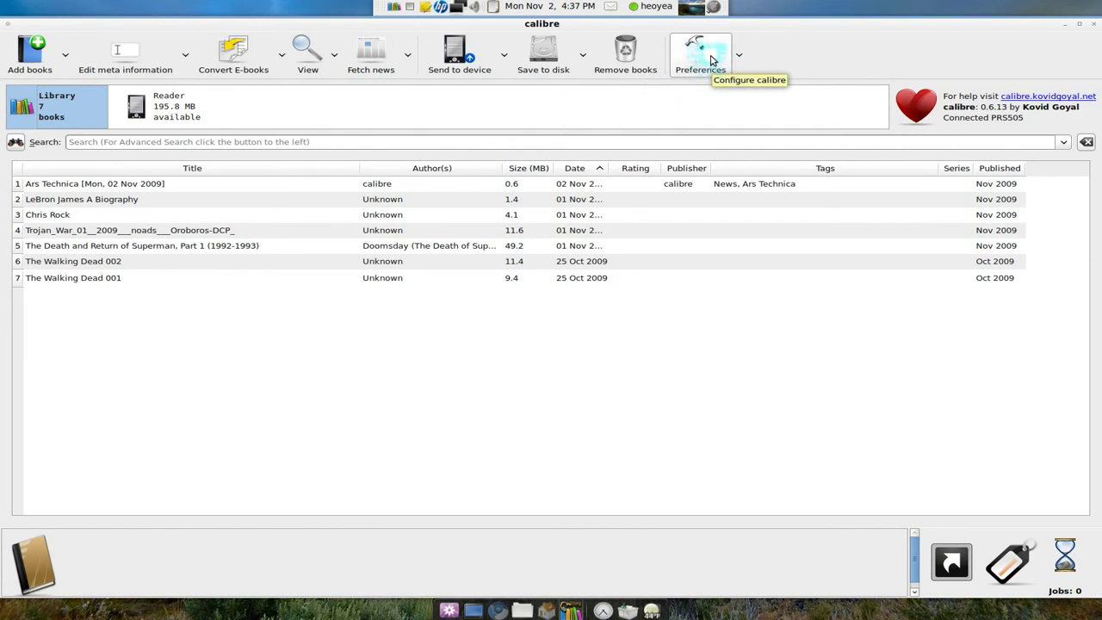
pyautogui.click(712, 59)
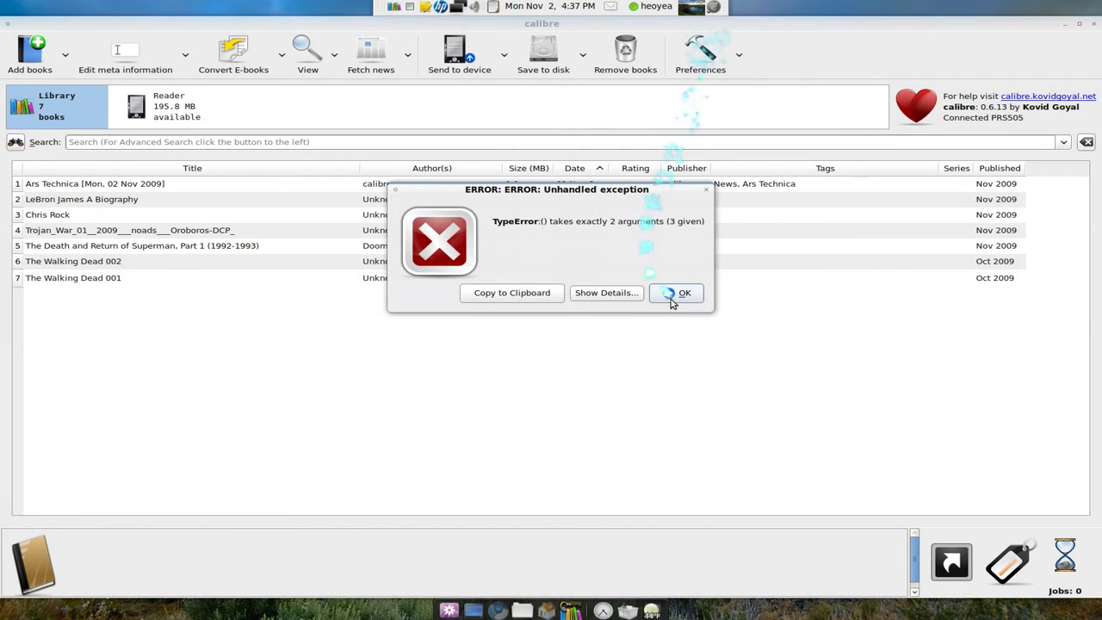
pyautogui.click(672, 296)
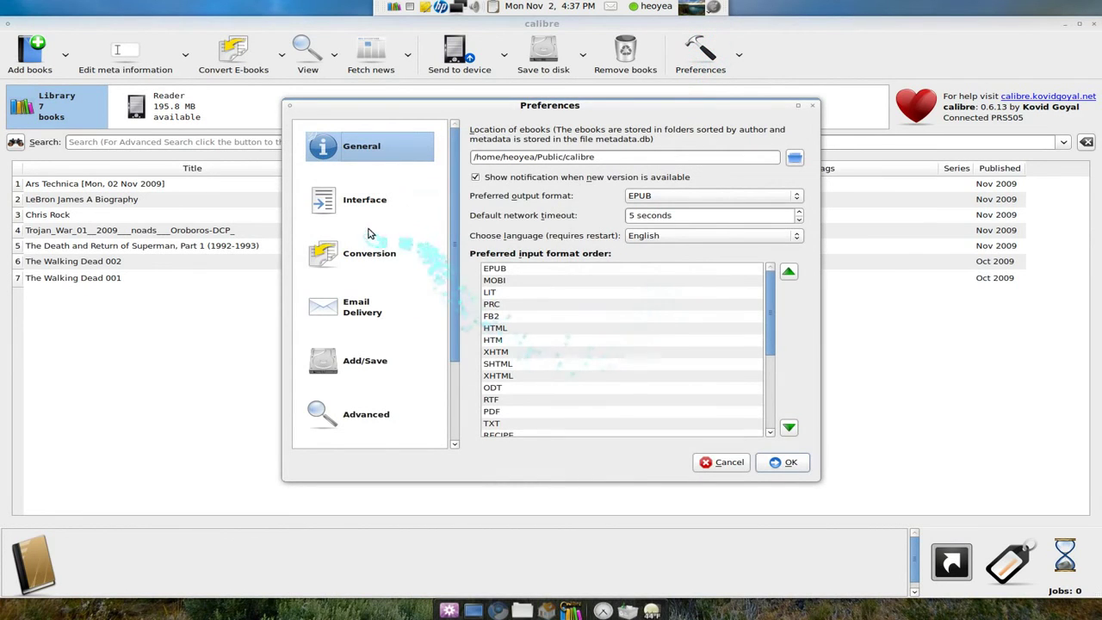
pyautogui.click(361, 202)
pyautogui.click(670, 293)
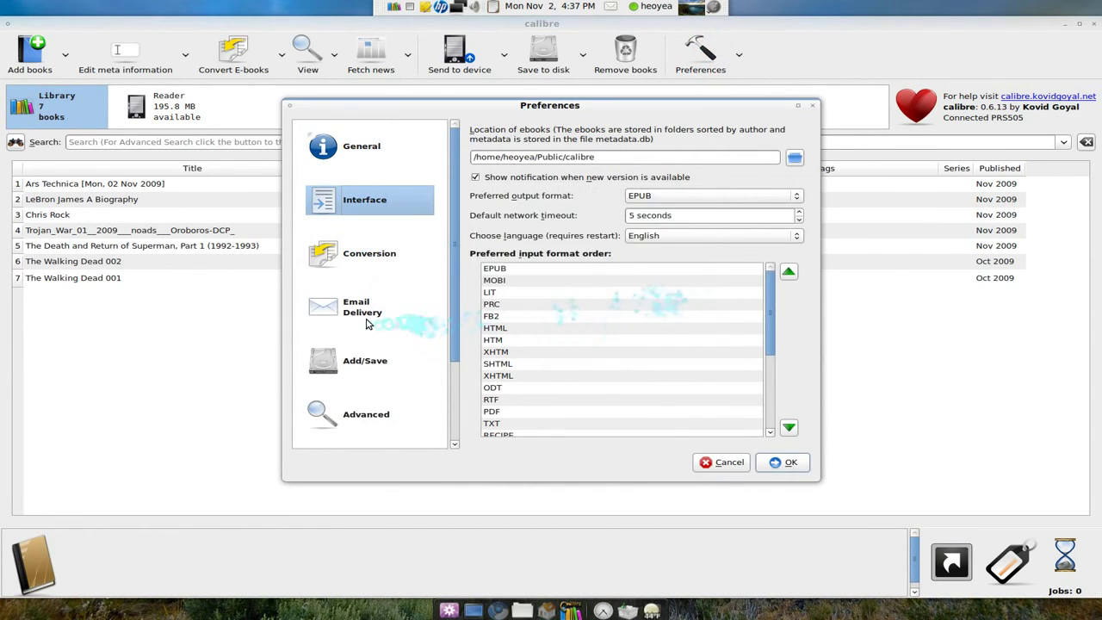
pyautogui.click(680, 293)
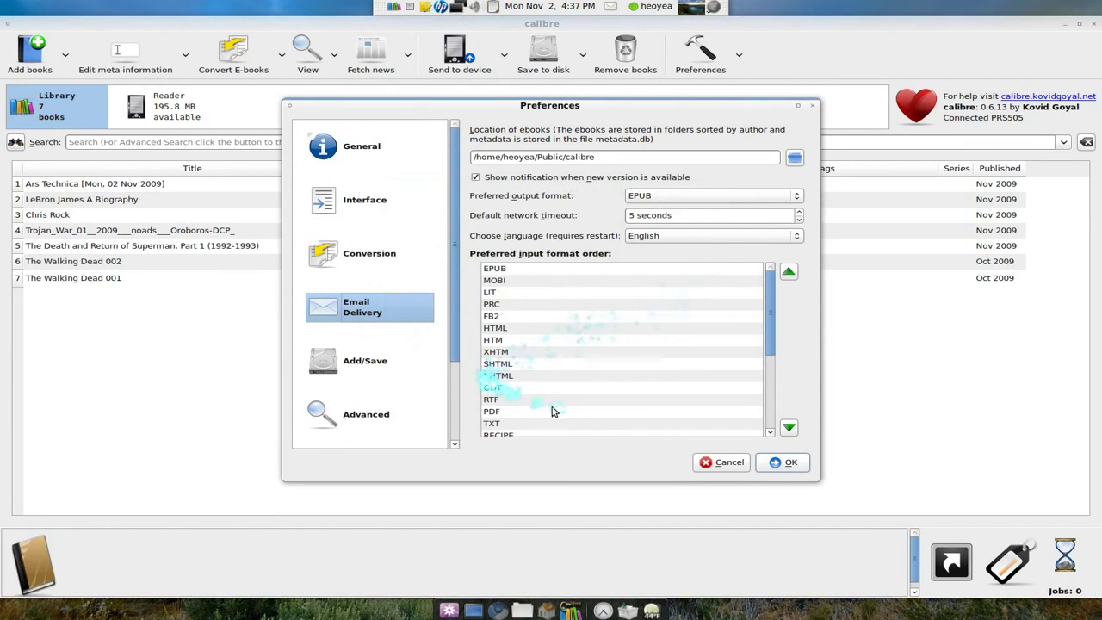
pyautogui.scroll(-2, 423, 409)
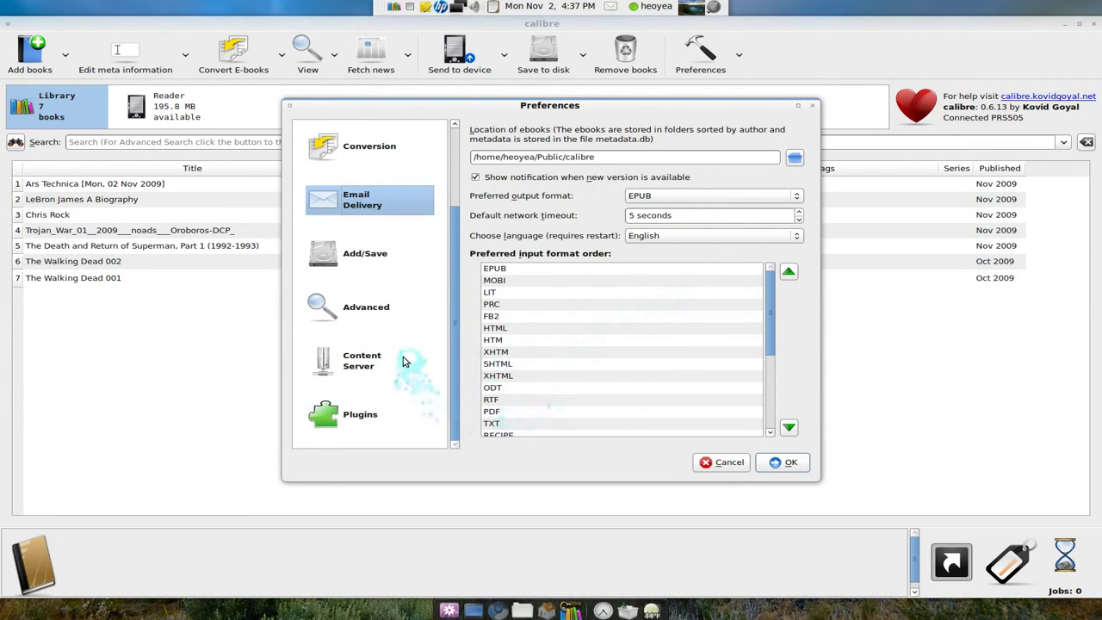
pyautogui.click(735, 464)
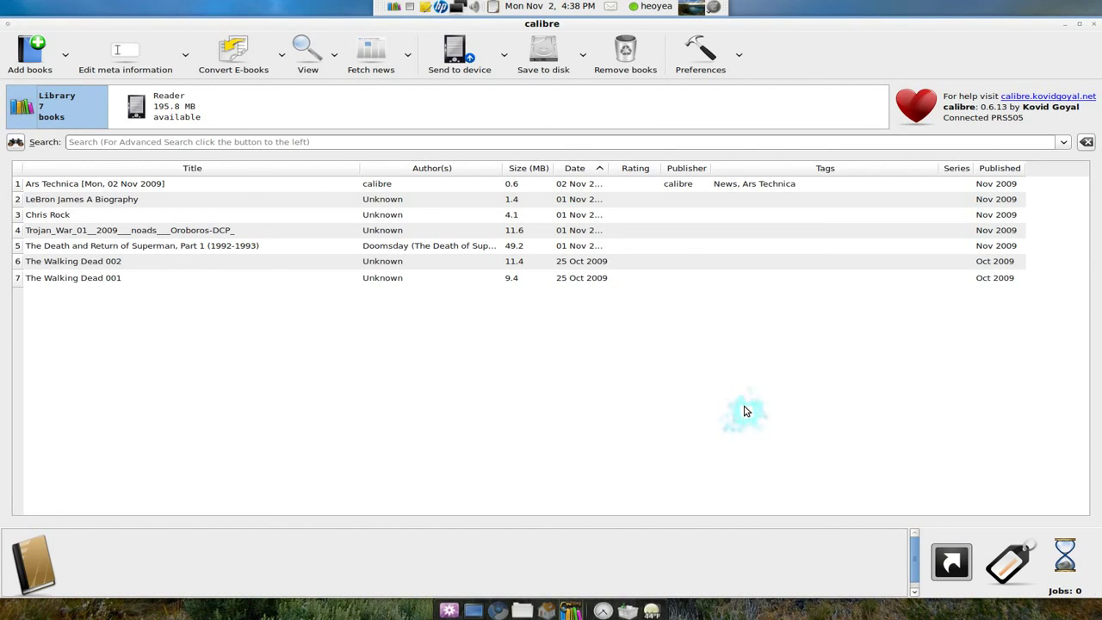
pyautogui.click(121, 277)
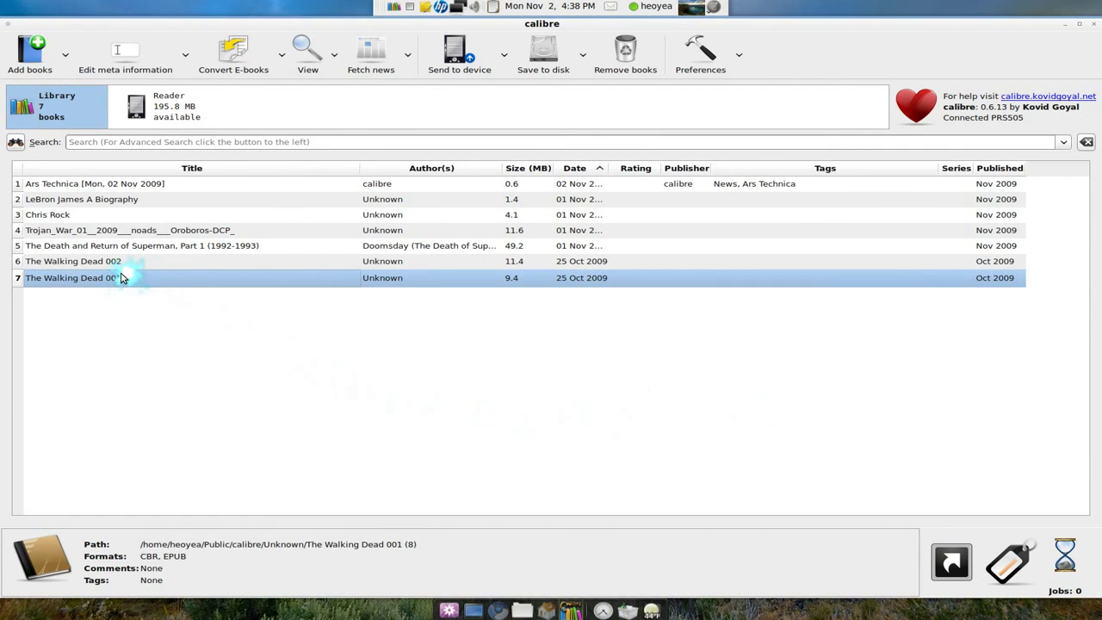